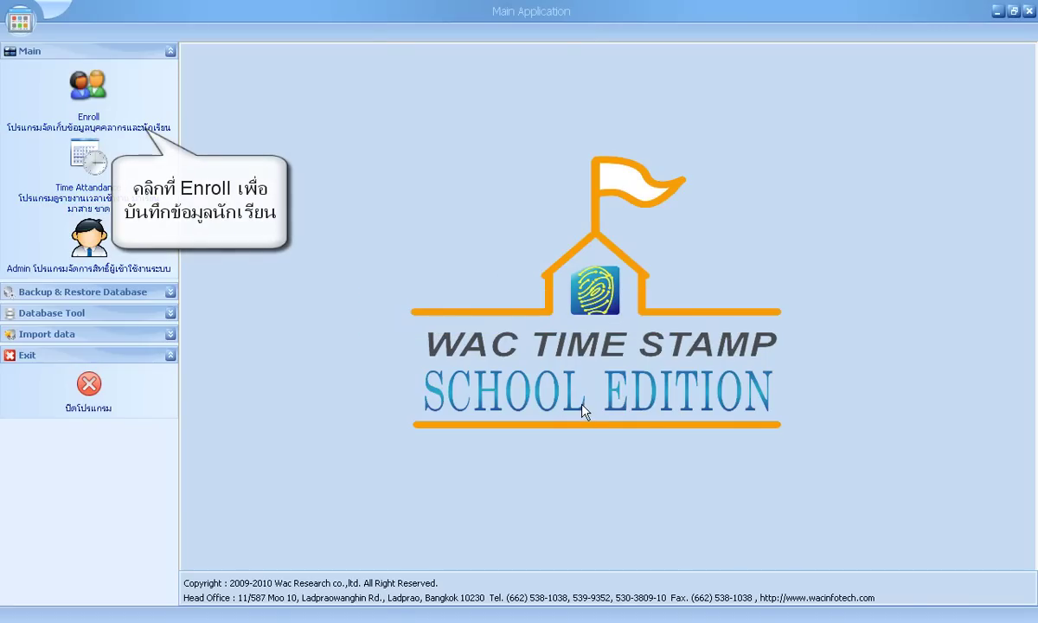
Log in with the user name and password to reach the Enroll window.
{"action": "type", "text": "scott"}
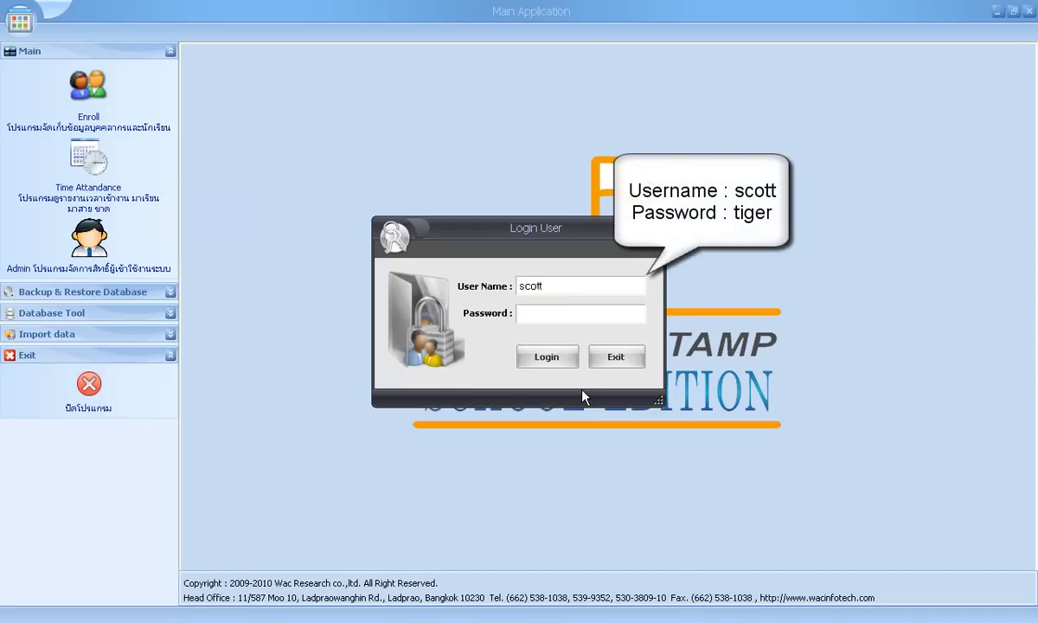
{"action": "type", "text": "tiger"}
{"action": "left_click", "coordinate": [548, 359]}
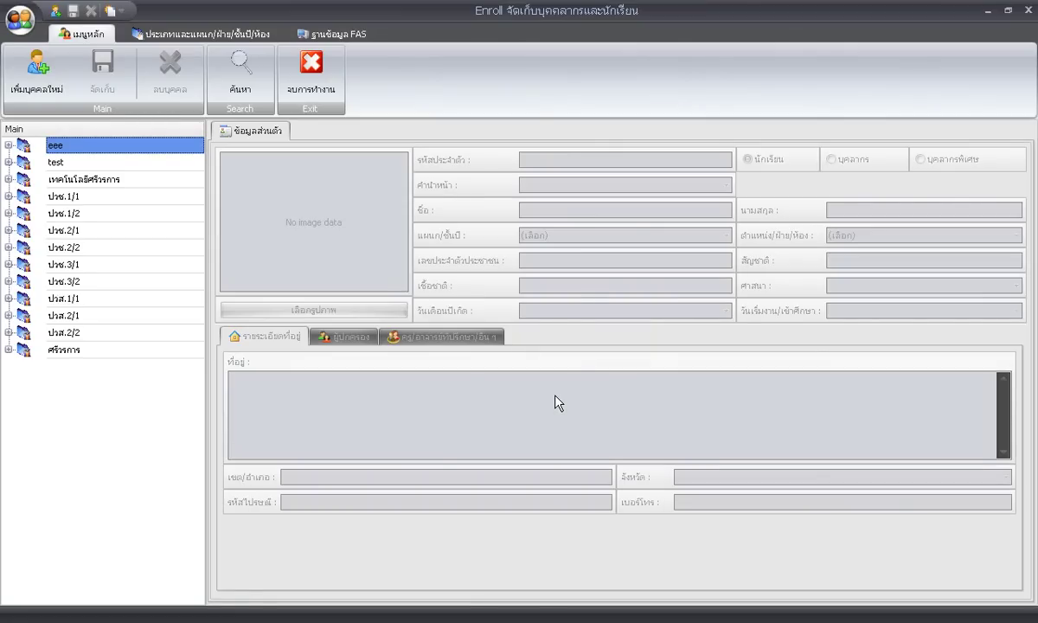
Add a new class level named 'ปวส.2' from the class and department tools.
{"action": "left_click", "coordinate": [181, 35]}
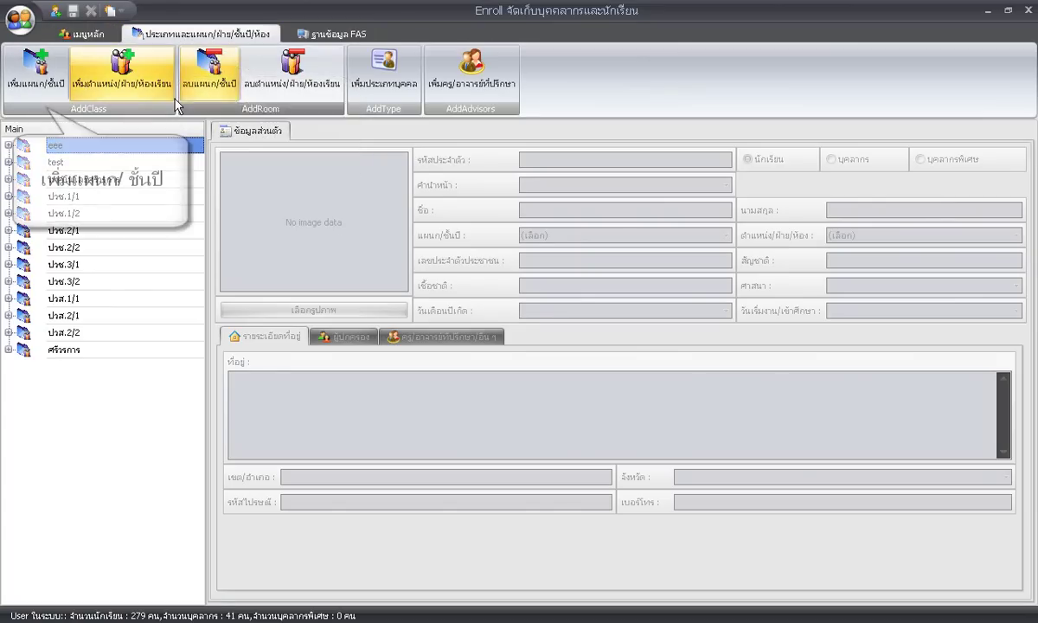
{"action": "left_click", "coordinate": [45, 82]}
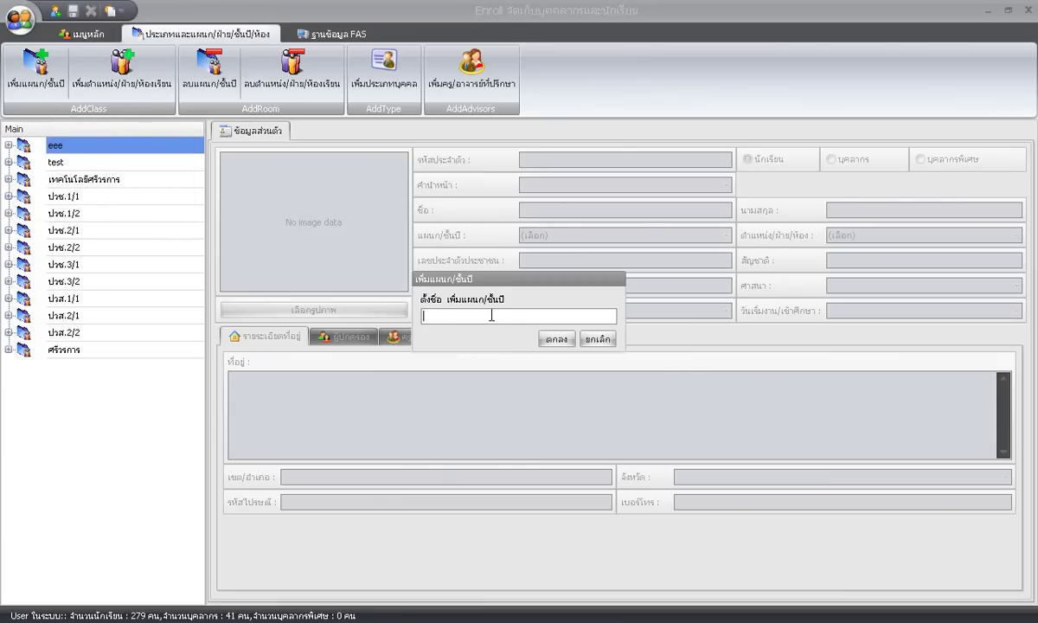
{"action": "type", "text": "ปวส.2"}
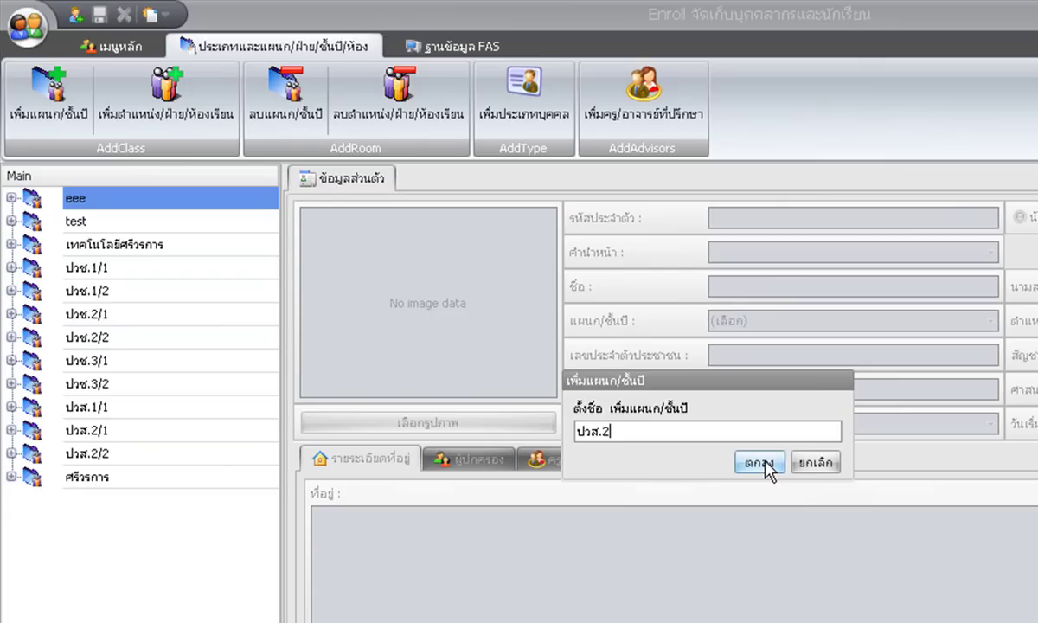
{"action": "left_click", "coordinate": [761, 463]}
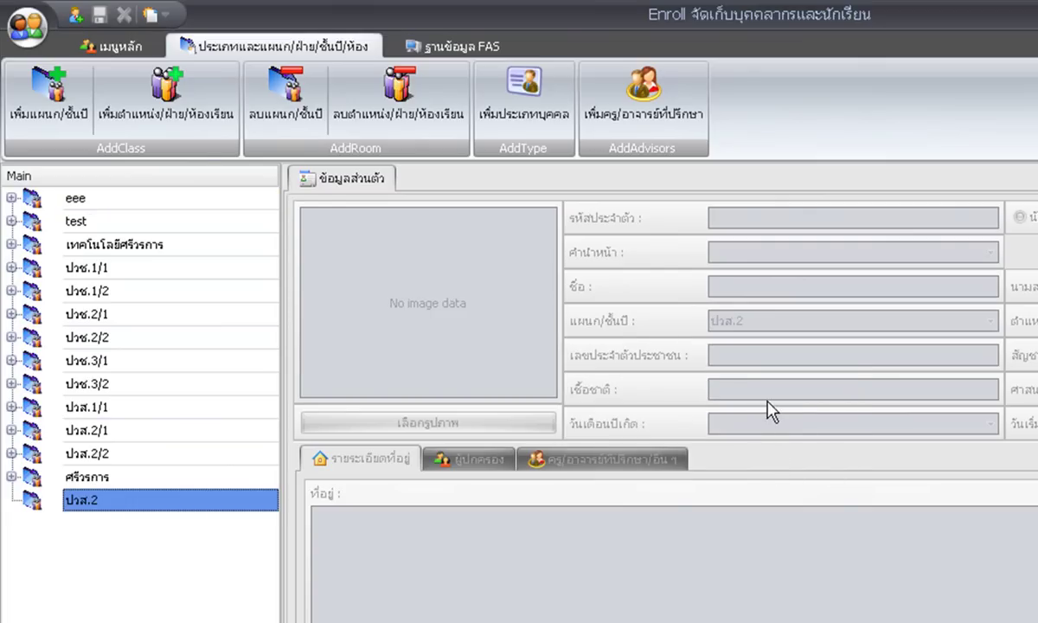
Create the room 'ห้อง 3 - สาขาการโรงแรม' under ปวส.2, correcting the dash in the name.
{"action": "left_click", "coordinate": [184, 104]}
{"action": "type", "text": "s"}
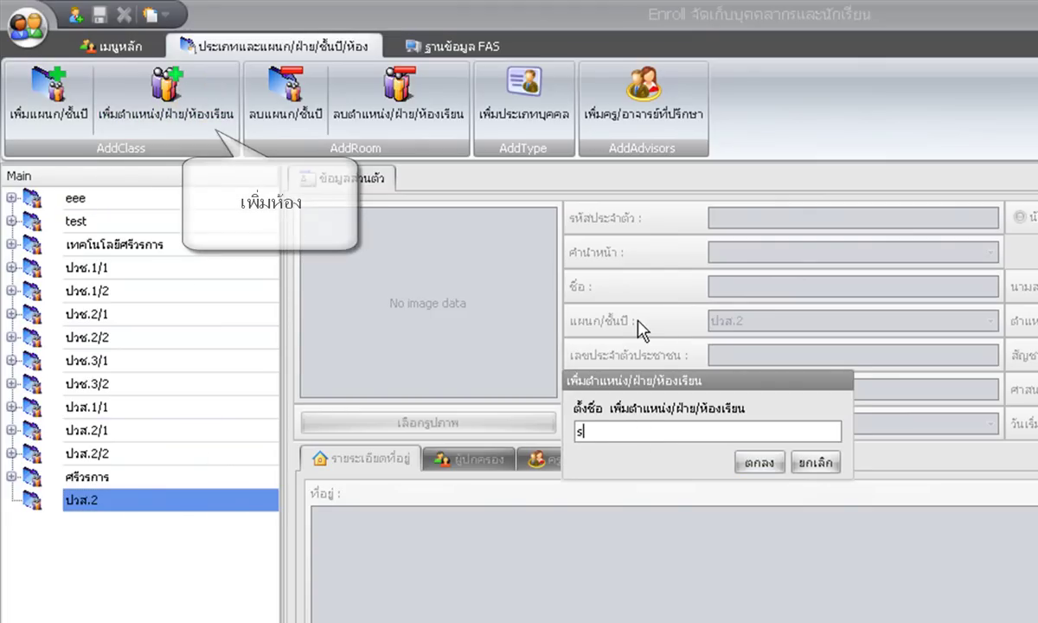
{"action": "type", "text": "hjv"}
{"action": "key", "text": "BackSpace"}
{"action": "key", "text": "BackSpace"}
{"action": "type", "text": "ห้อง "}
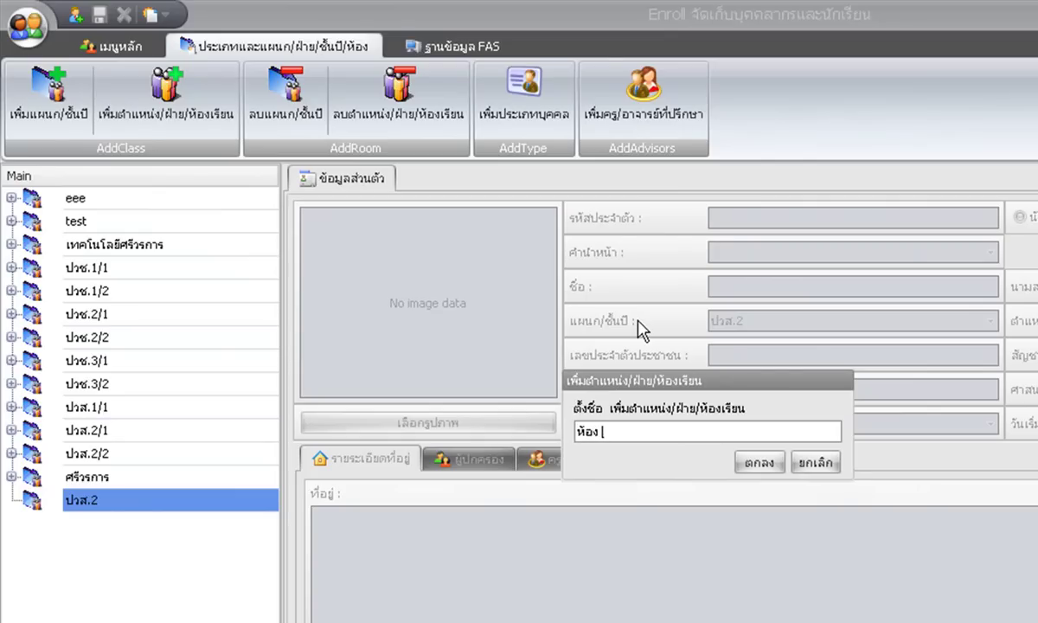
{"action": "type", "text": "3 สาขาการโรงแรม"}
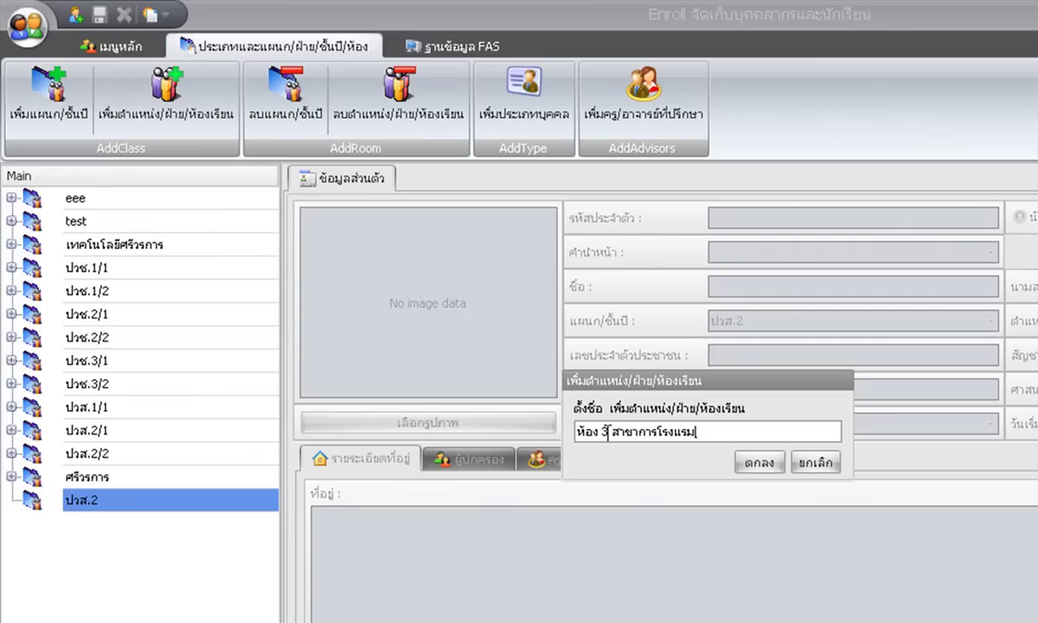
{"action": "left_click_drag", "start_coordinate": [610, 431], "coordinate": [629, 430]}
{"action": "key", "text": "Left"}
{"action": "type", "text": "-"}
{"action": "type", "text": " -"}
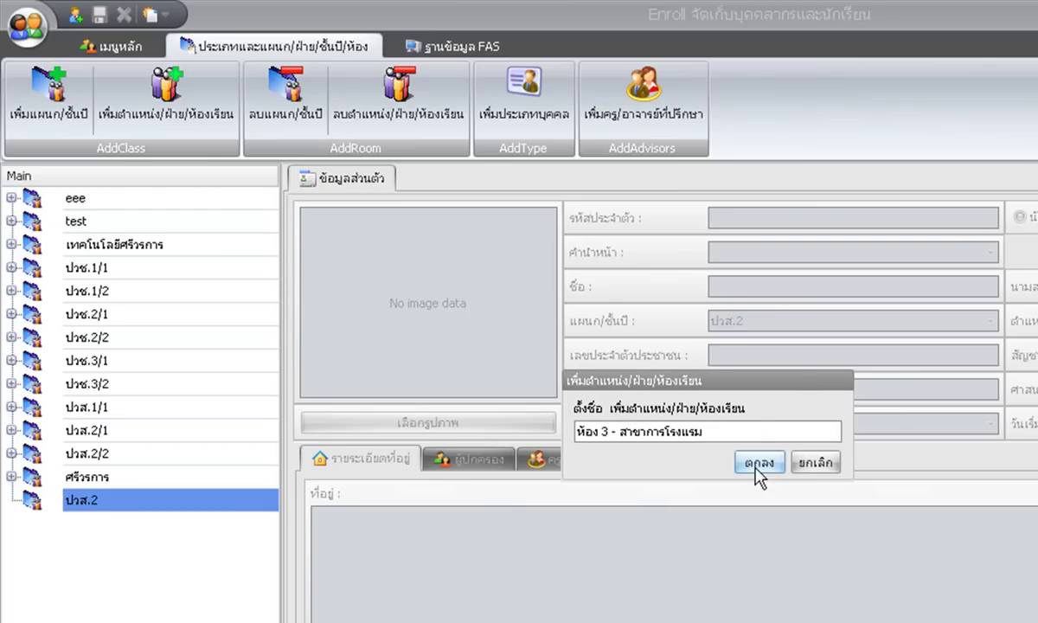
{"action": "left_click", "coordinate": [758, 462]}
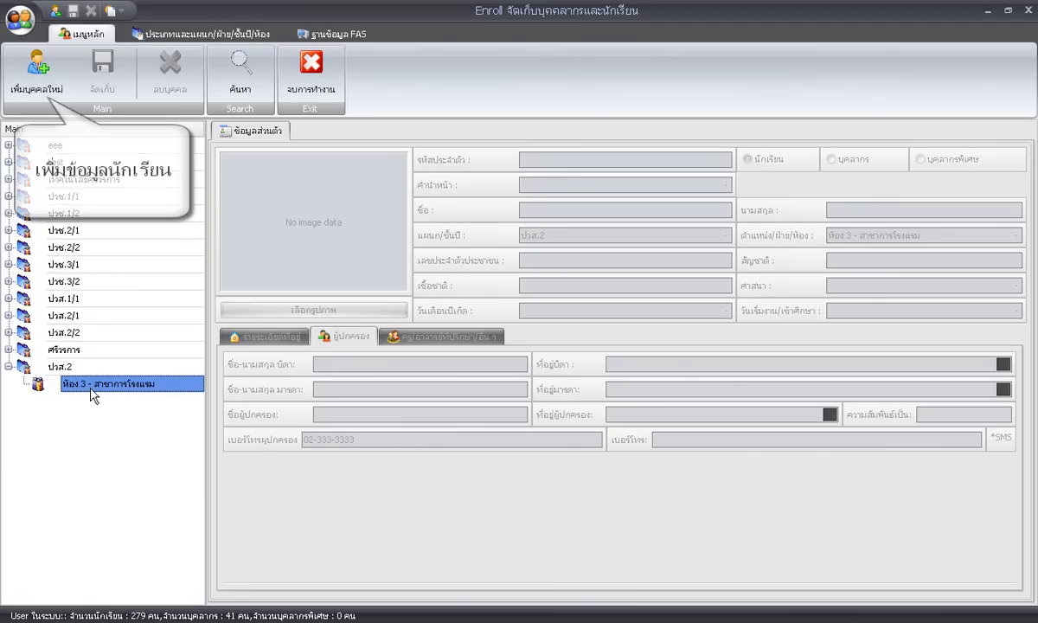
Start a new person record with photo HD049_72A and enter the student ID.
{"action": "left_click", "coordinate": [35, 82]}
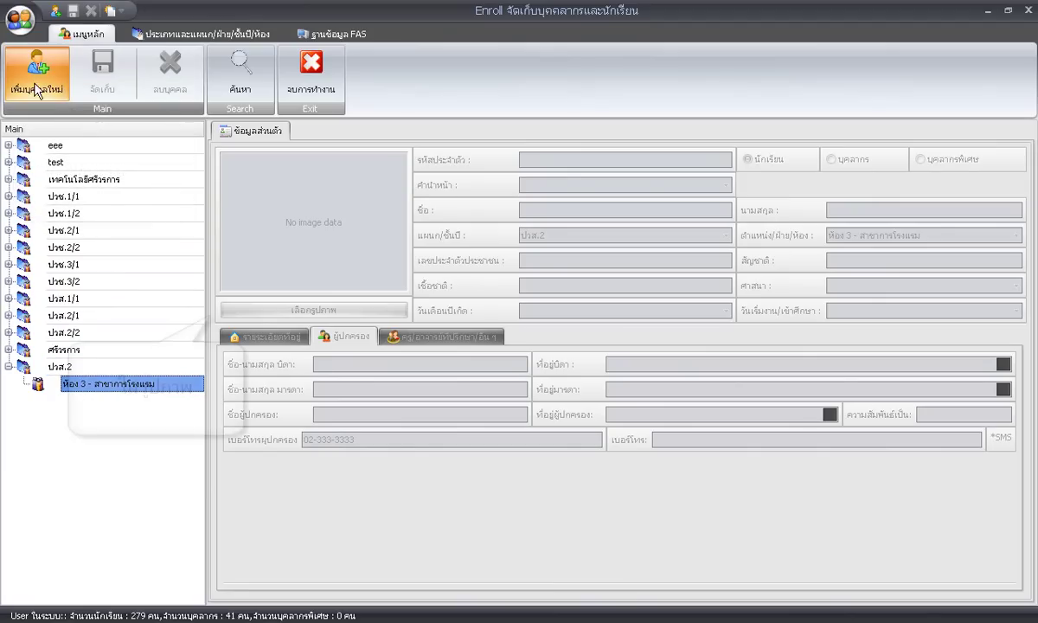
{"action": "left_click", "coordinate": [355, 316]}
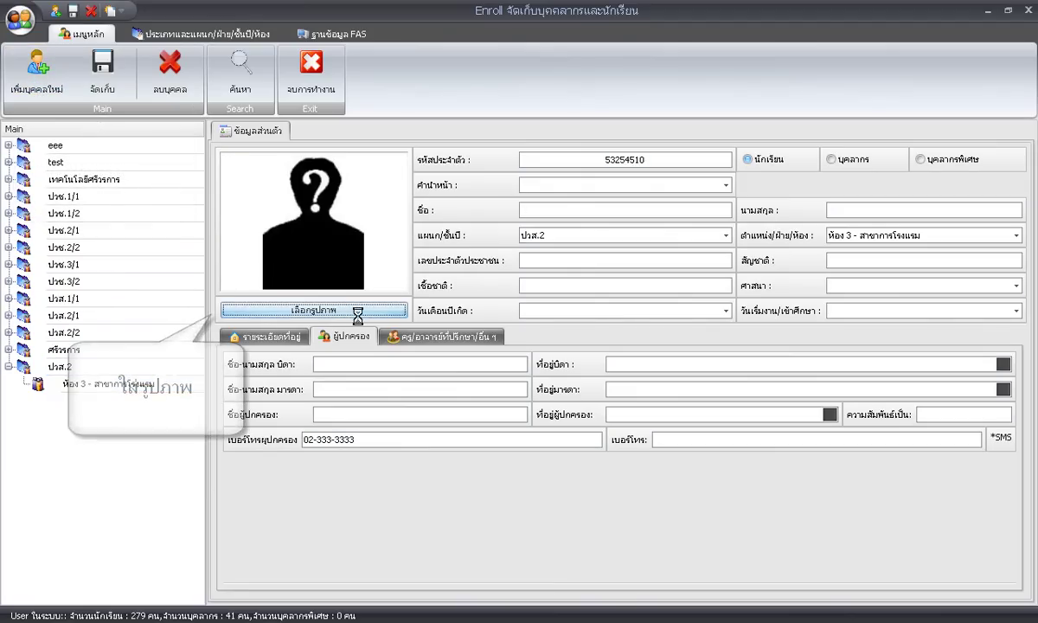
{"action": "double_click", "coordinate": [408, 172]}
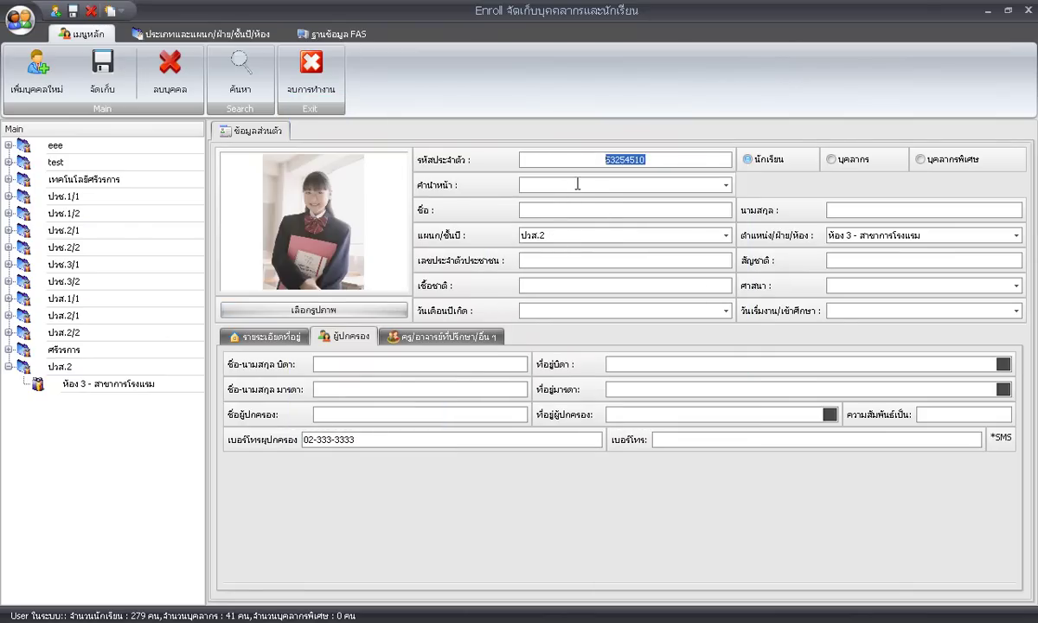
{"action": "type", "text": "1011101"}
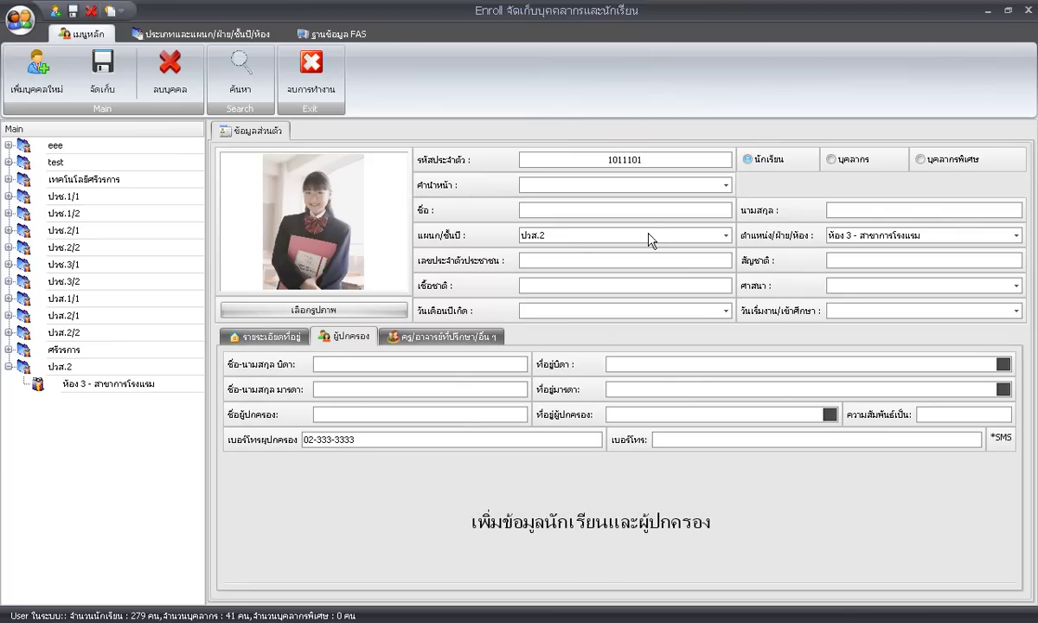
Set the title to นางสาว and enter the student's first name and surname.
{"action": "left_click", "coordinate": [725, 185]}
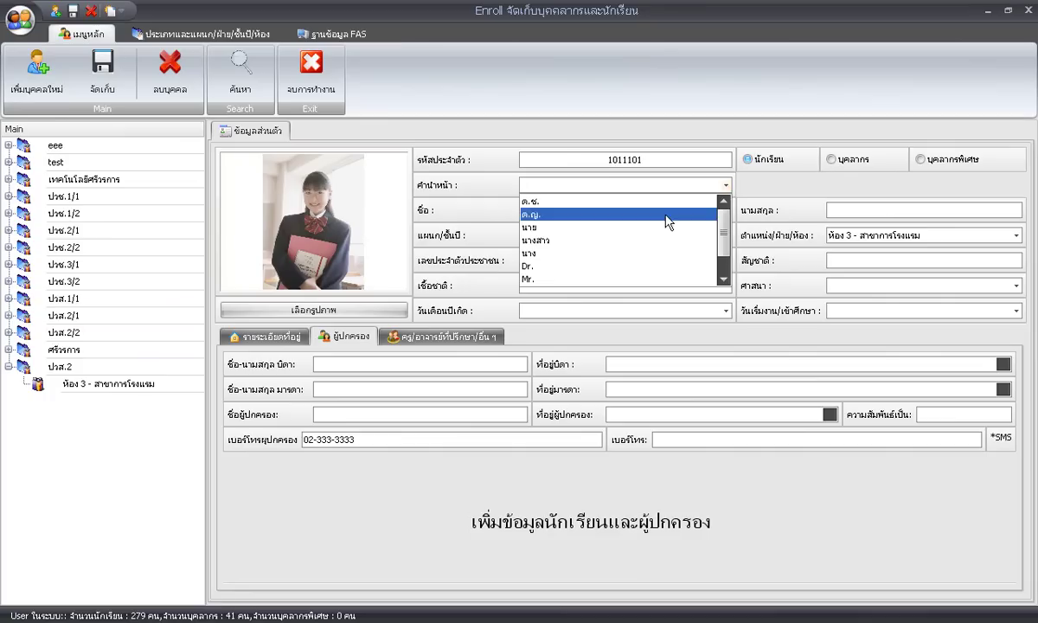
{"action": "left_click", "coordinate": [641, 240]}
{"action": "left_click", "coordinate": [625, 210]}
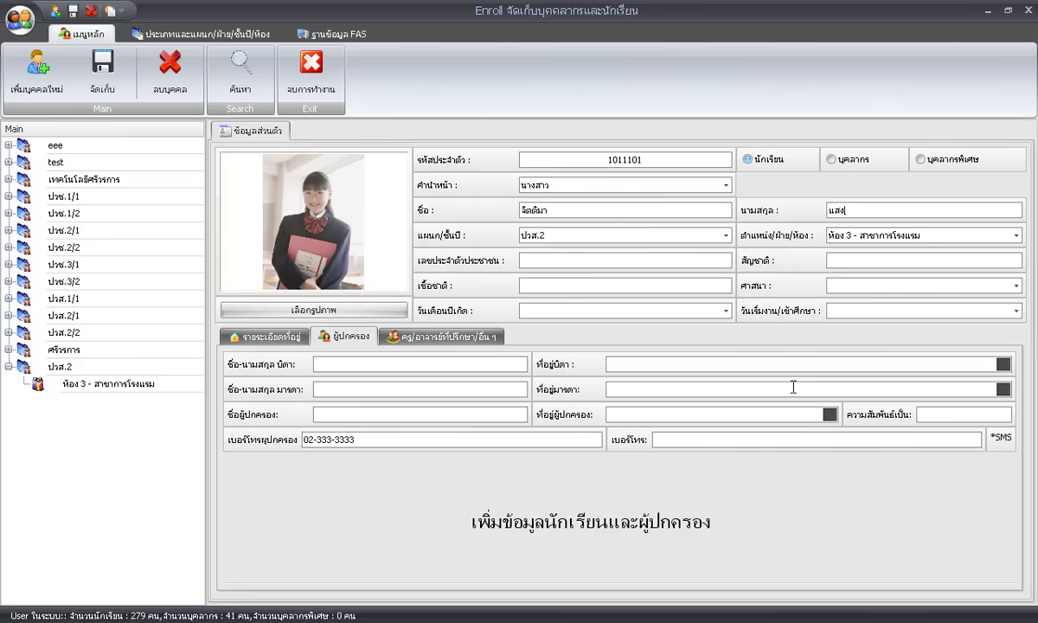
{"action": "key", "text": "Tab"}
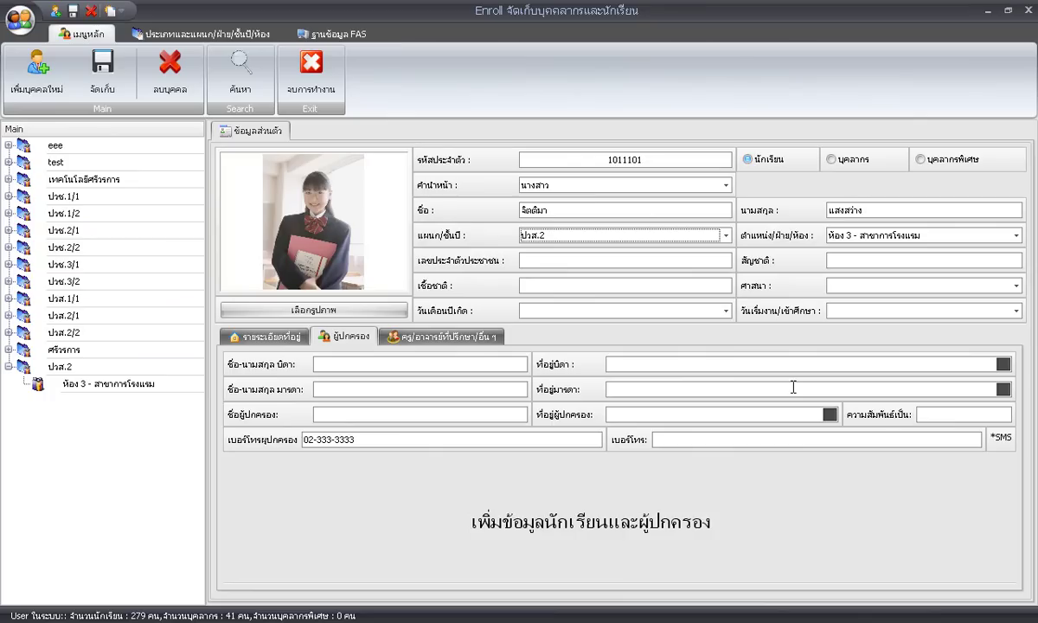
Enter the student's national ID number and ไทย as nationality and ethnicity.
{"action": "left_click", "coordinate": [608, 260]}
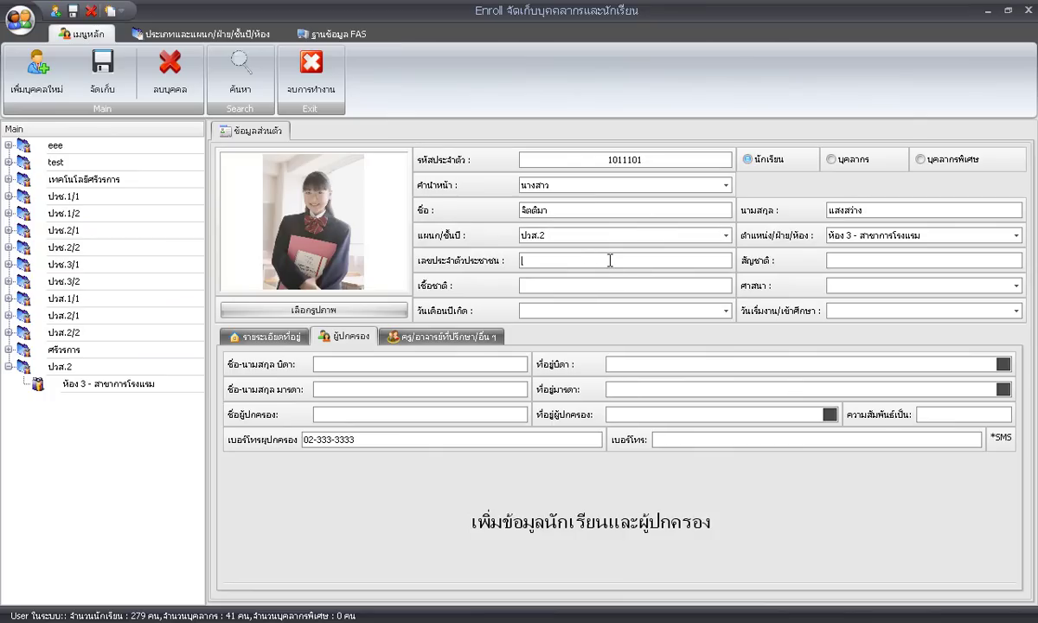
{"action": "left_click", "coordinate": [932, 269]}
{"action": "type", "text": "w"}
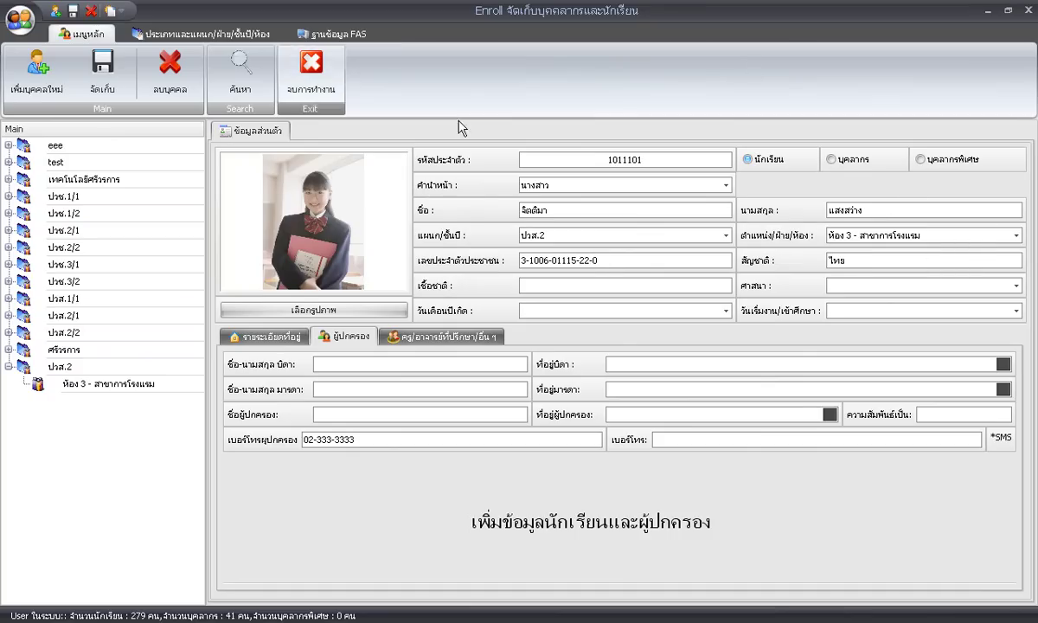
{"action": "left_click", "coordinate": [548, 285]}
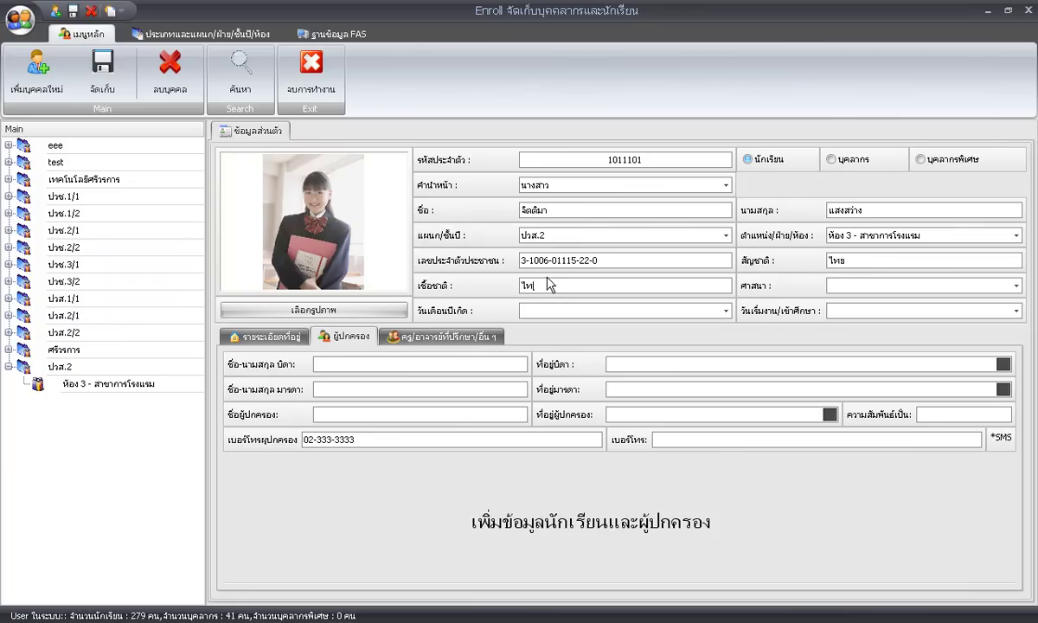
{"action": "left_click", "coordinate": [848, 289]}
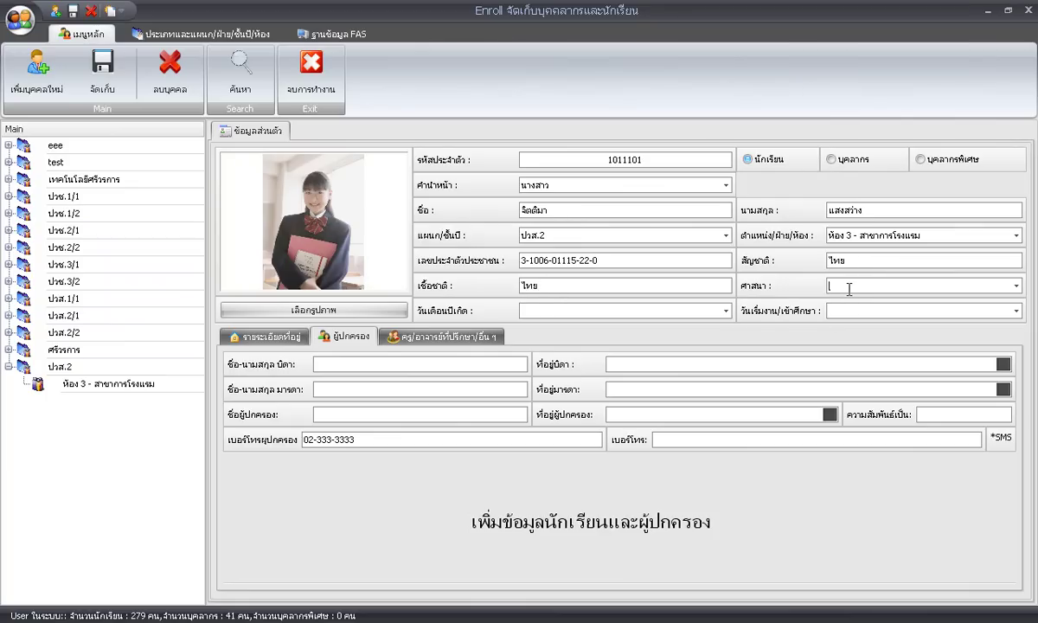
{"action": "left_click", "coordinate": [1016, 286]}
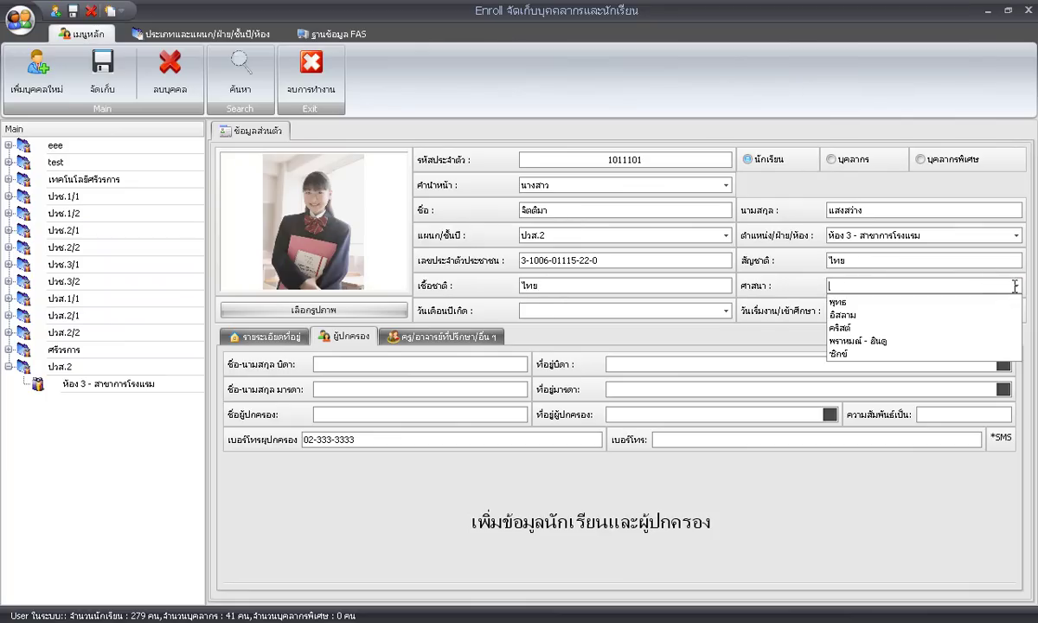
{"action": "left_click", "coordinate": [935, 302]}
{"action": "left_click", "coordinate": [671, 310]}
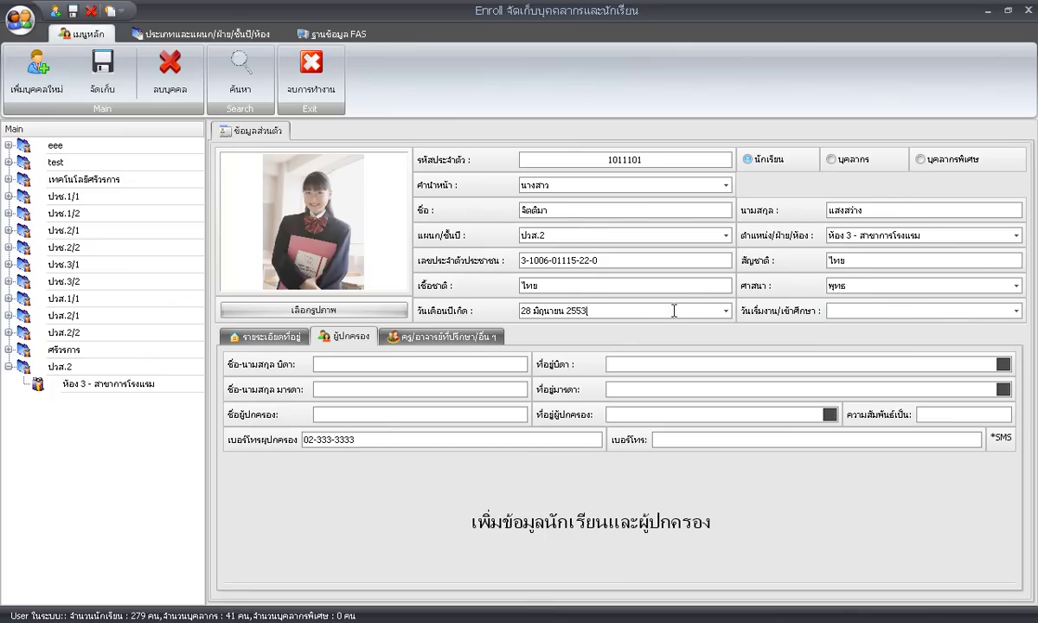
{"action": "left_click", "coordinate": [725, 310]}
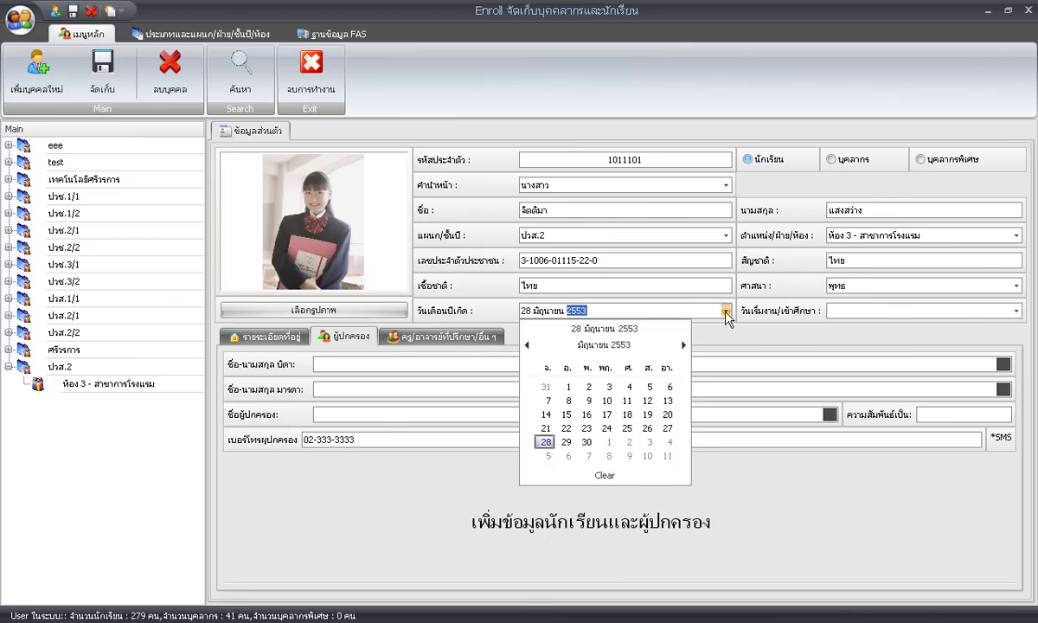
{"action": "left_click", "coordinate": [616, 345]}
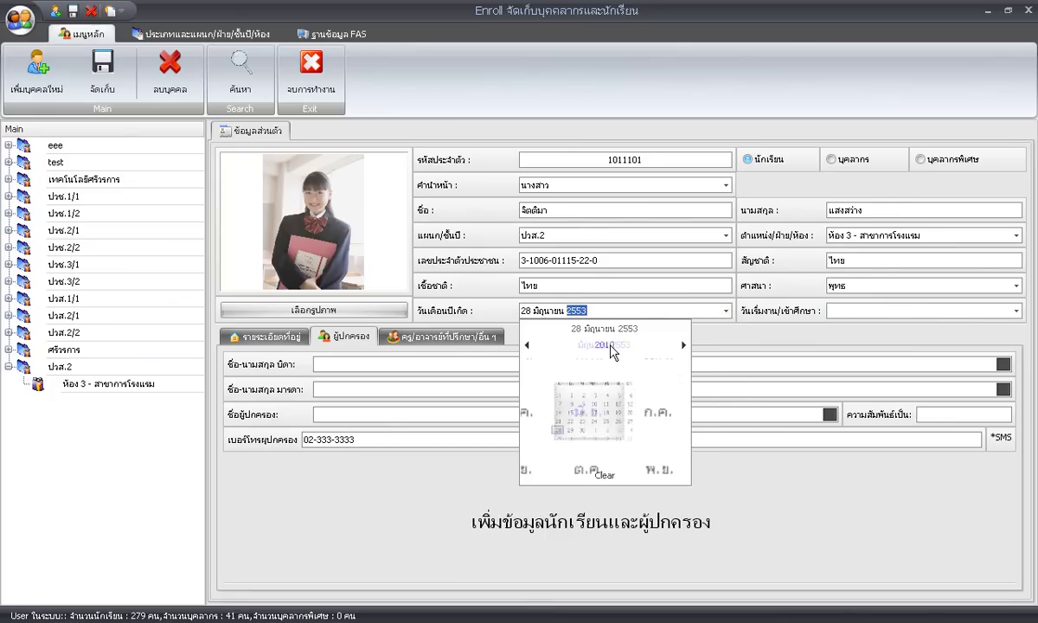
{"action": "left_click", "coordinate": [609, 347]}
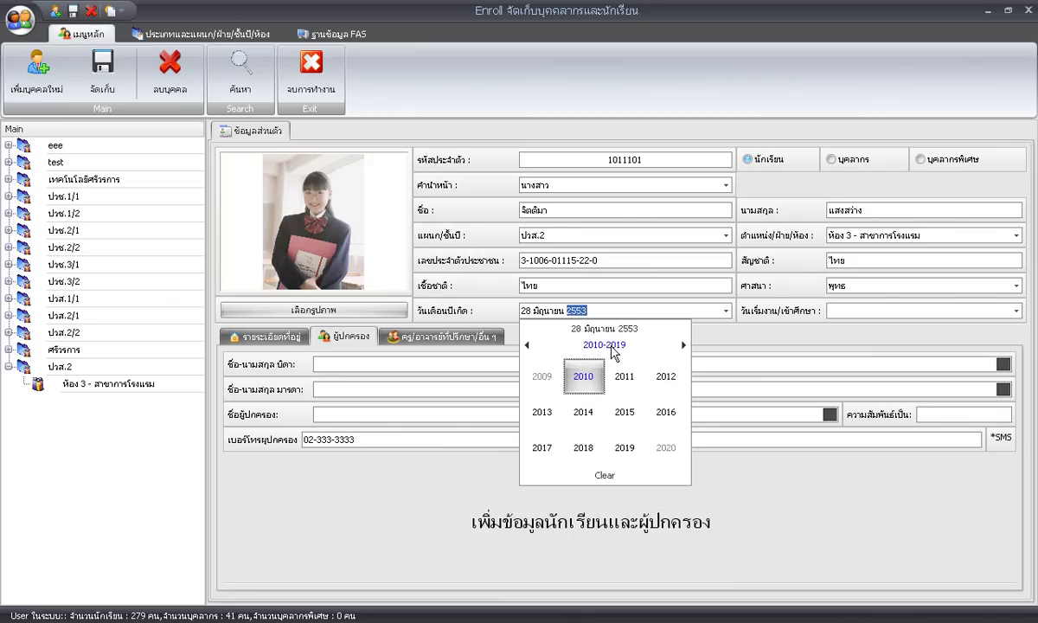
{"action": "left_click", "coordinate": [613, 346]}
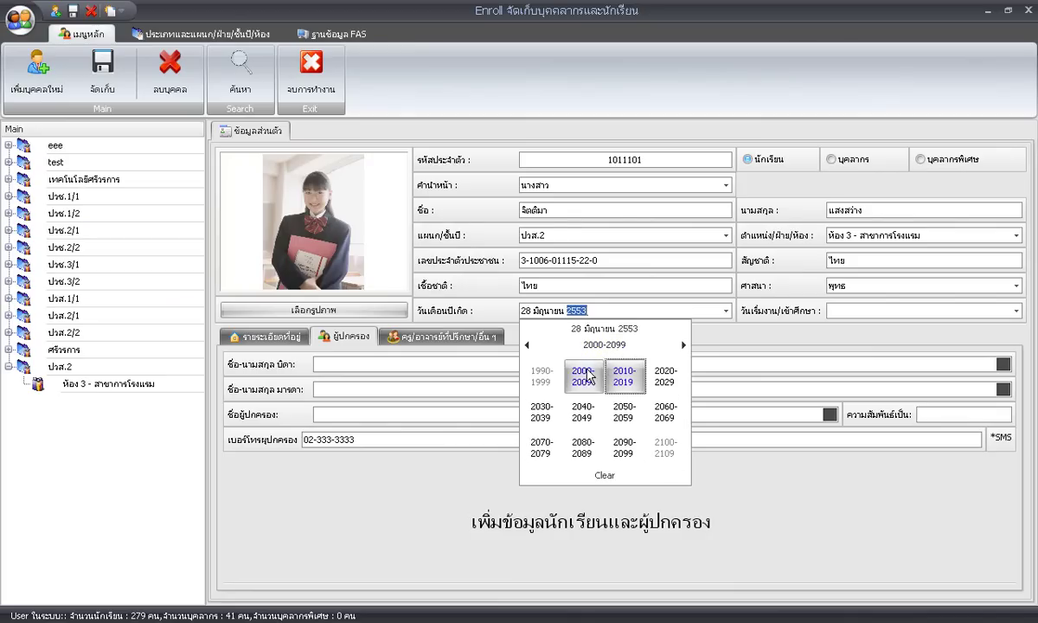
{"action": "left_click", "coordinate": [547, 384]}
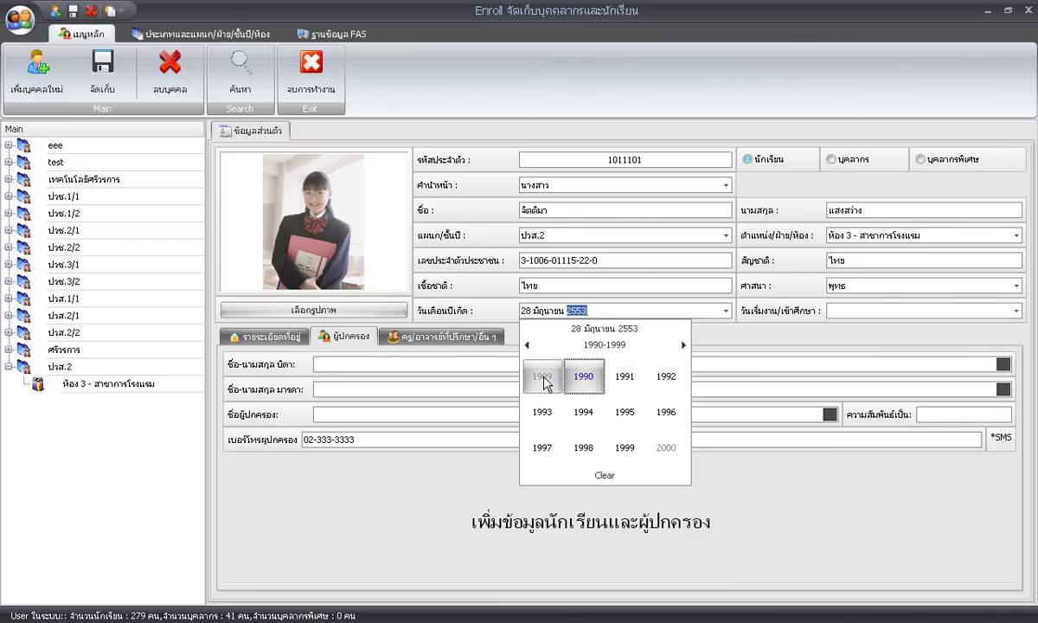
{"action": "left_click", "coordinate": [585, 420]}
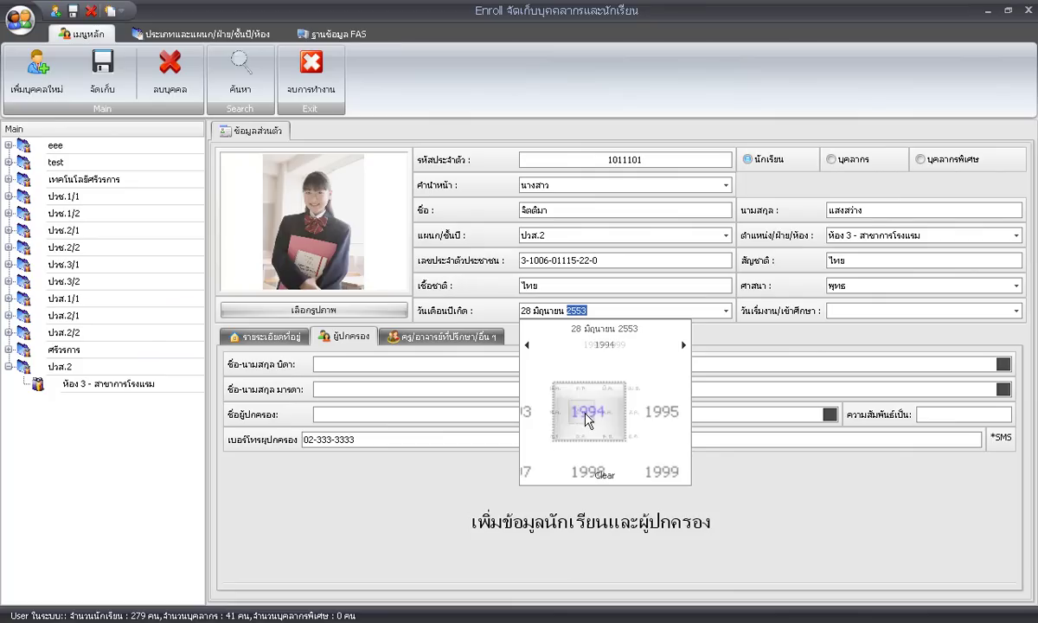
{"action": "left_click", "coordinate": [583, 379]}
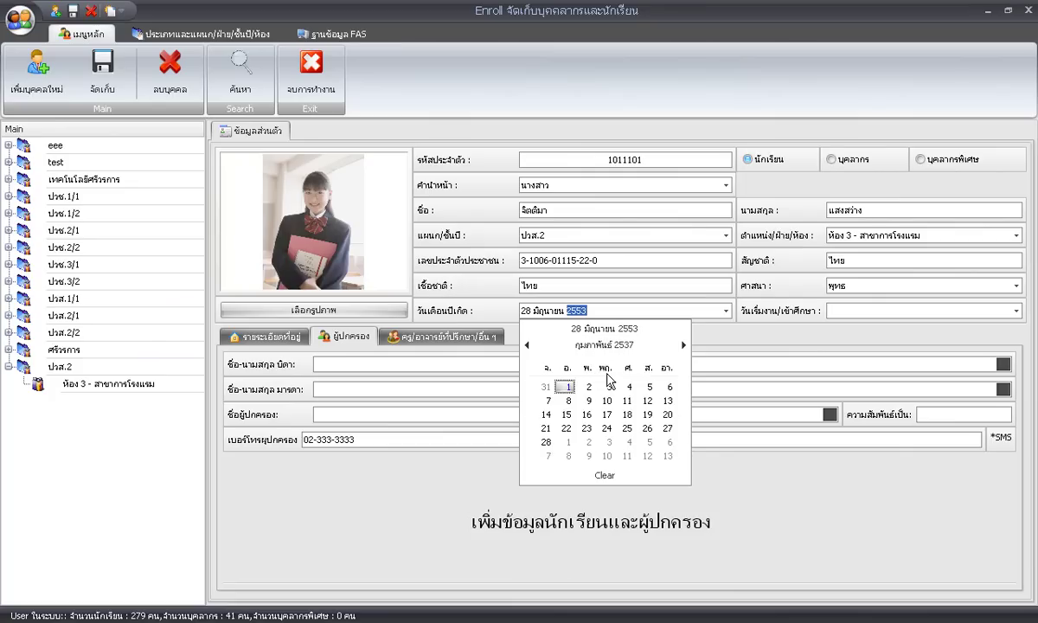
{"action": "left_click", "coordinate": [545, 415]}
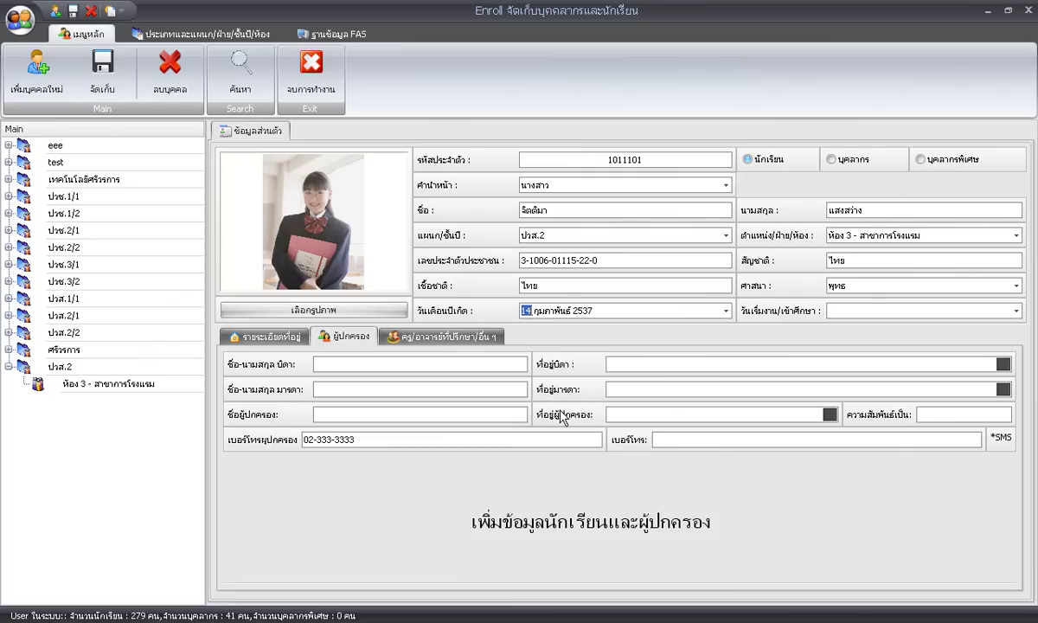
Set the study start date to 2 February 2009 (2552).
{"action": "left_click", "coordinate": [861, 309]}
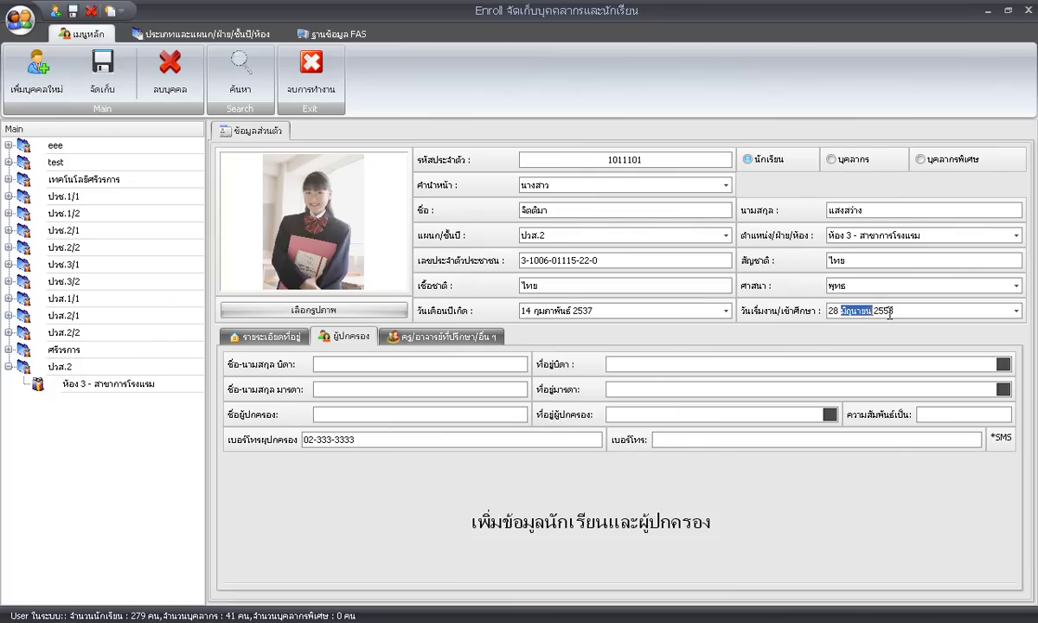
{"action": "left_click", "coordinate": [1014, 311]}
{"action": "left_click", "coordinate": [911, 346]}
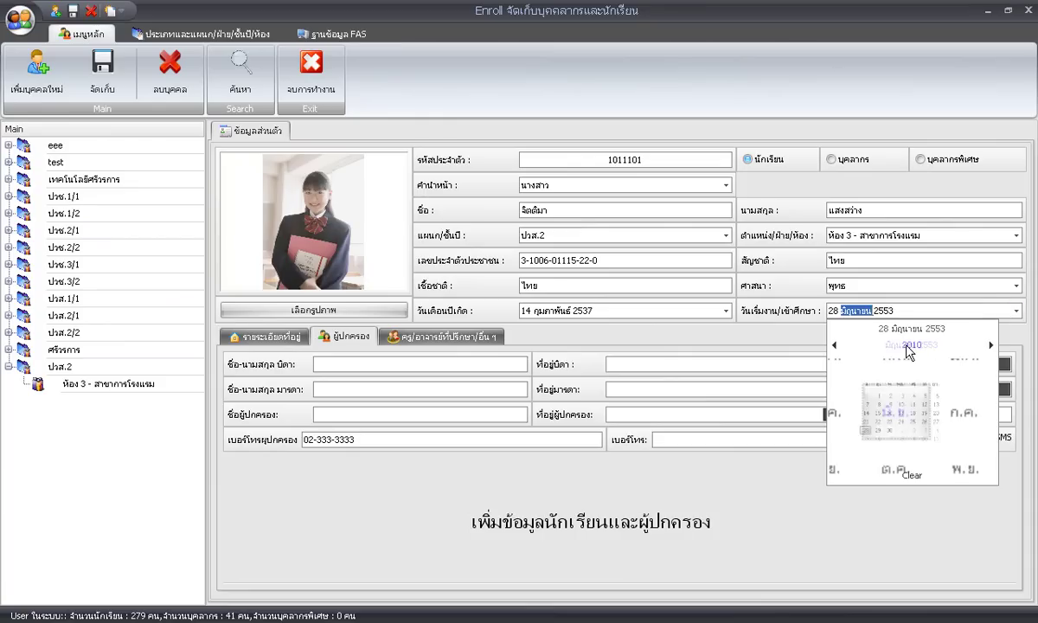
{"action": "left_click", "coordinate": [913, 347]}
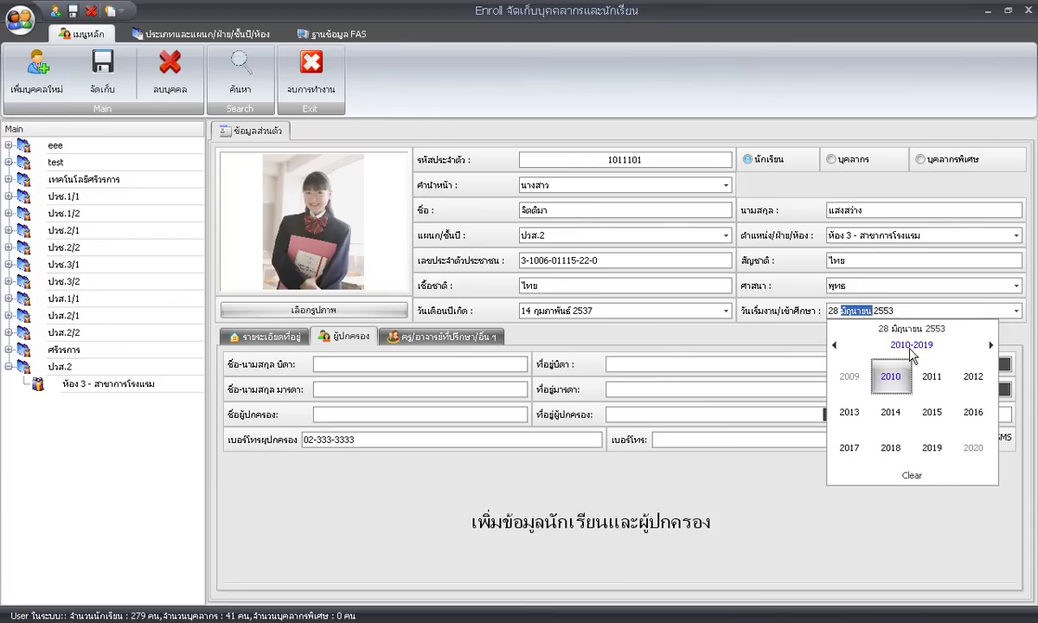
{"action": "left_click", "coordinate": [846, 389]}
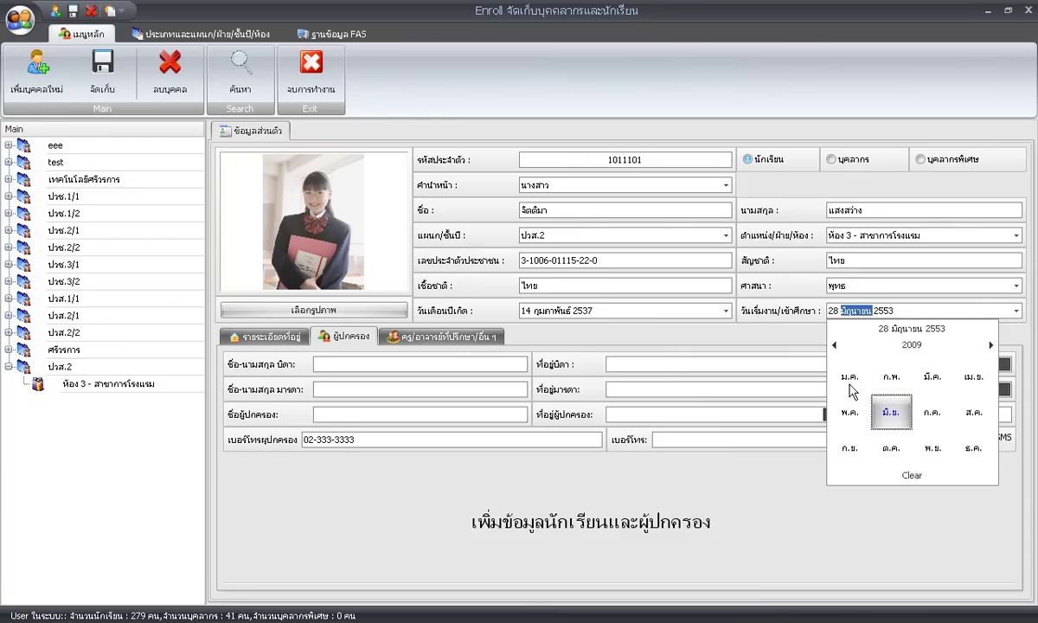
{"action": "left_click", "coordinate": [892, 381]}
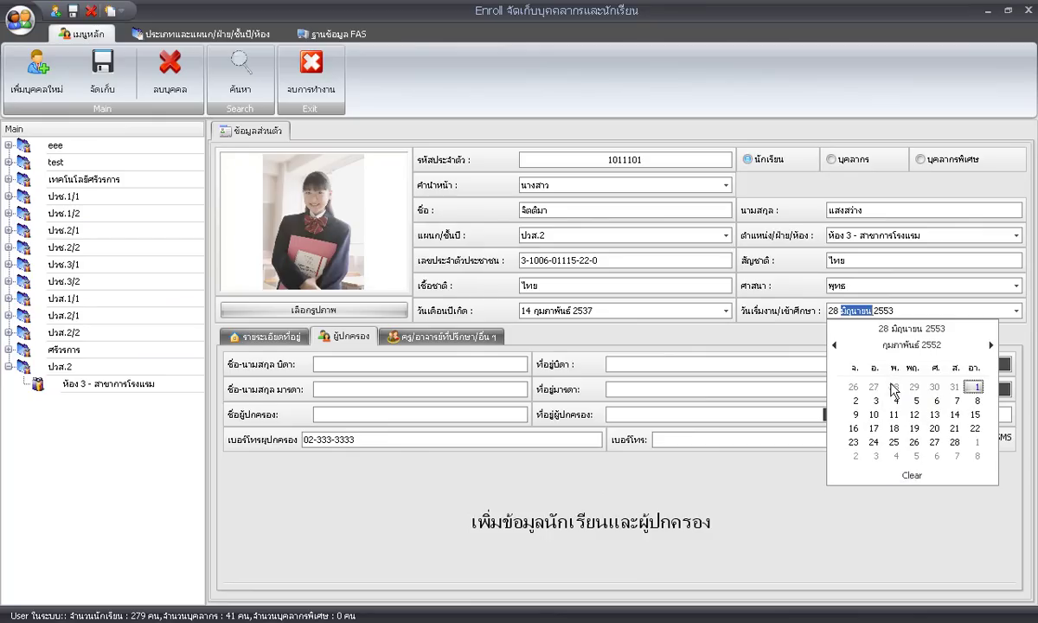
{"action": "left_click", "coordinate": [855, 401]}
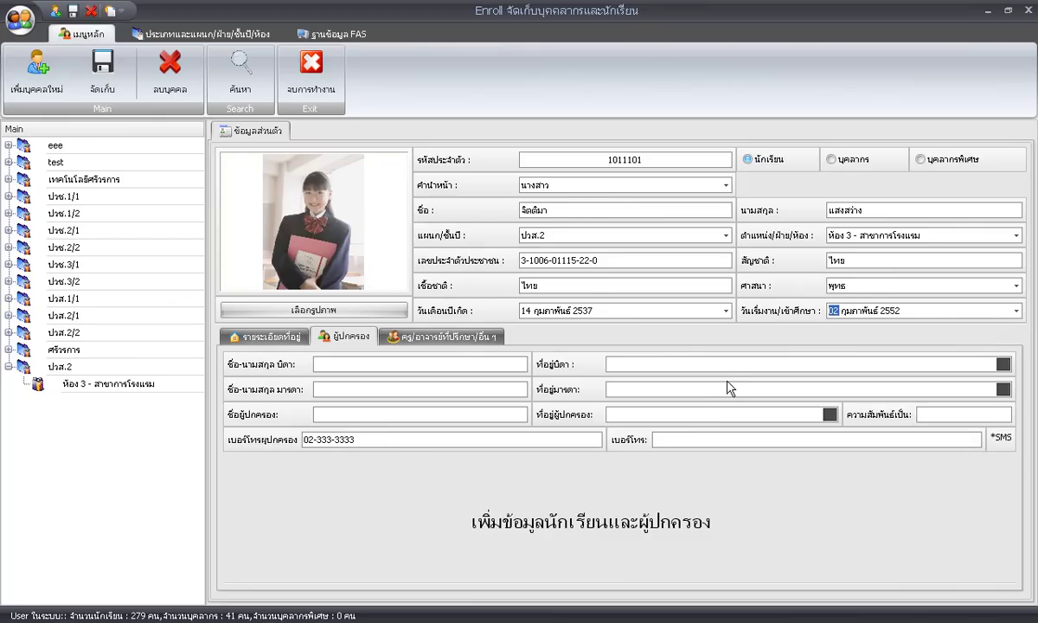
{"action": "left_click", "coordinate": [291, 344]}
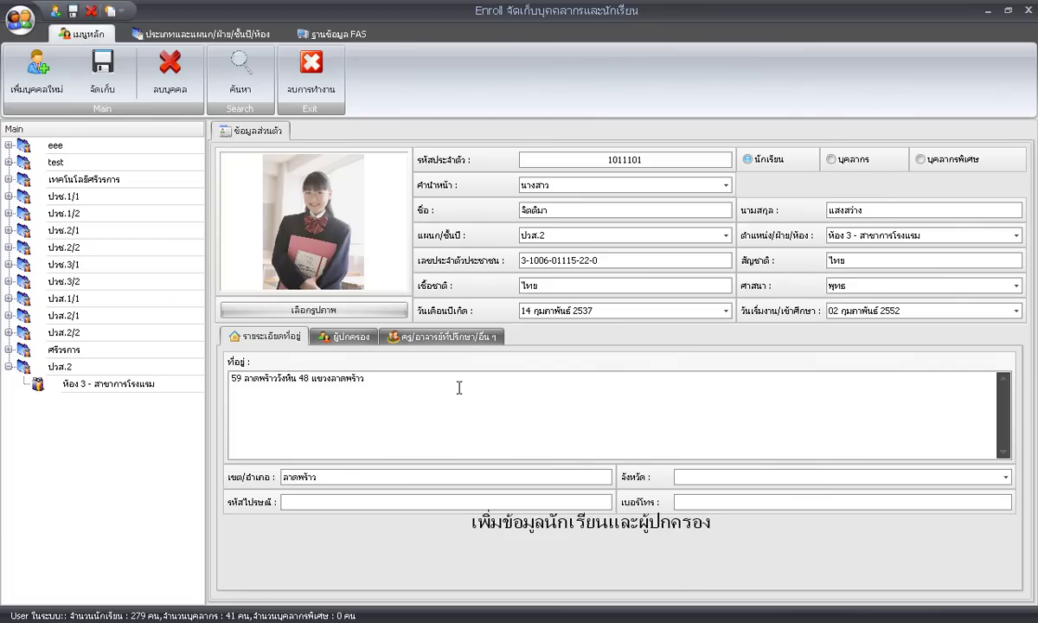
Enter the province using autocomplete, then fill in the postcode and home phone number.
{"action": "type", "text": "กรุงเทพมหานคร"}
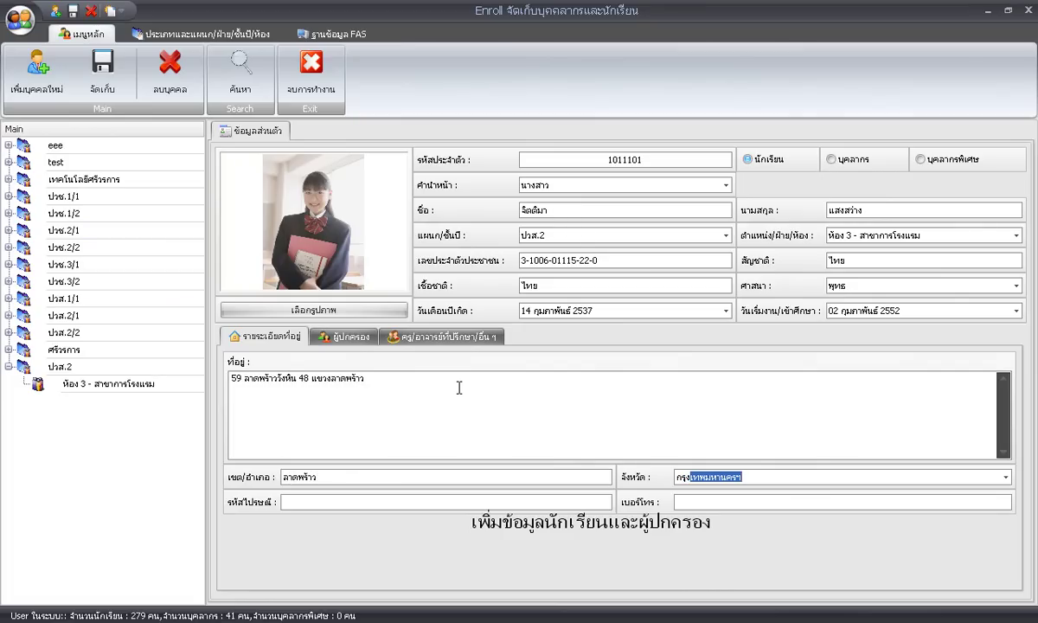
{"action": "key", "text": "Tab"}
{"action": "type", "text": "10230"}
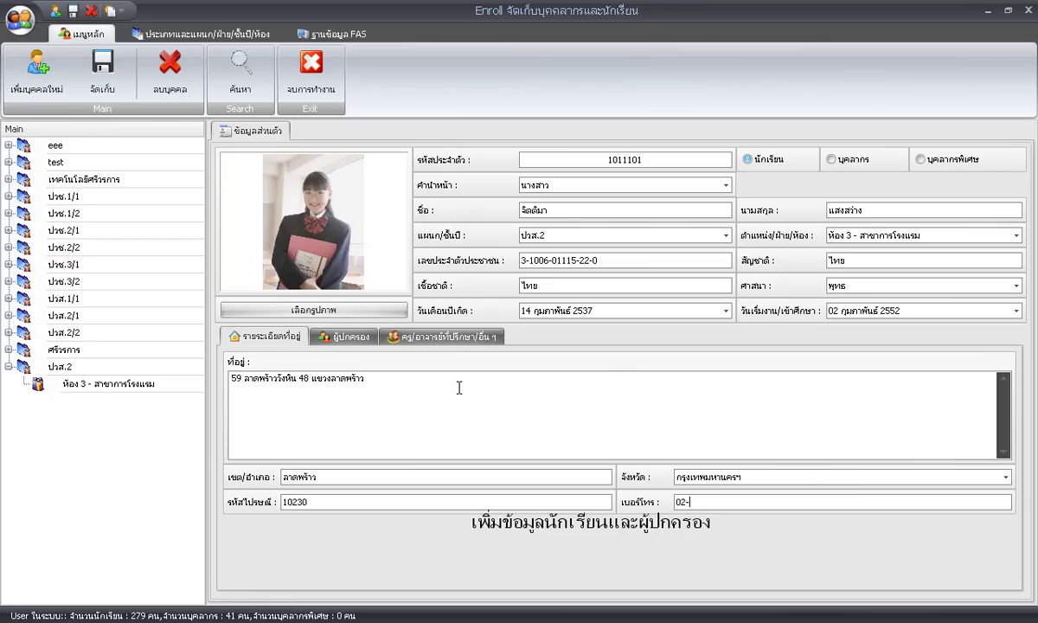
{"action": "type", "text": "02-2222222"}
On the guardian details, erase the typed father's name and clear the pre-filled guardian phone.
{"action": "left_click", "coordinate": [354, 341]}
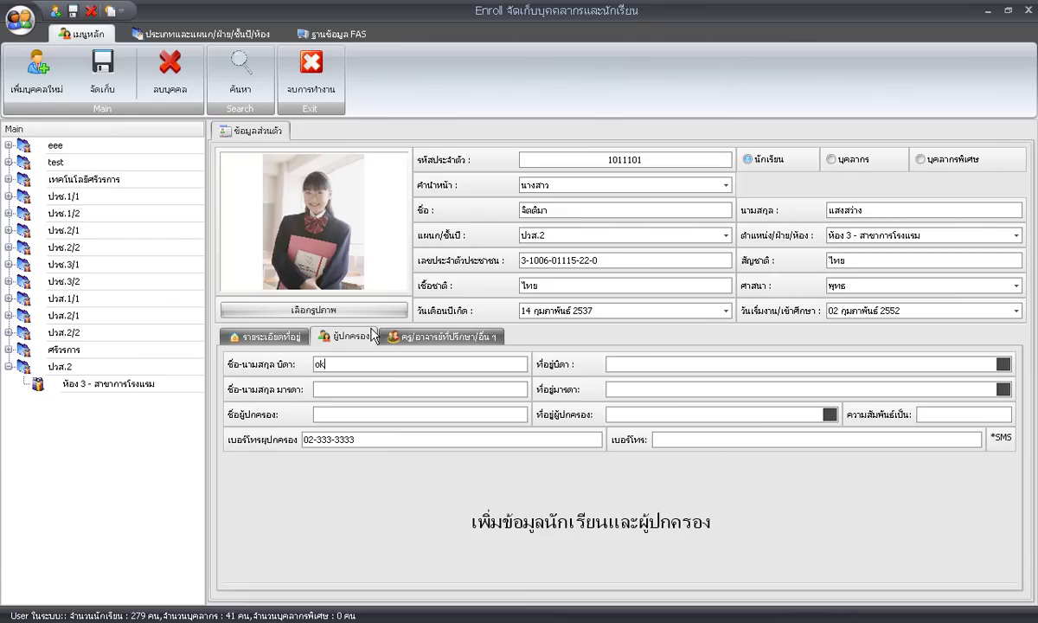
{"action": "type", "text": "นายจิตต์"}
{"action": "key", "text": "BackSpace"}
{"action": "key", "text": "BackSpace"}
{"action": "key", "text": "BackSpace"}
{"action": "key", "text": "BackSpace"}
{"action": "key", "text": "BackSpace"}
{"action": "key", "text": "BackSpace"}
{"action": "key", "text": "BackSpace"}
{"action": "key", "text": "BackSpace"}
{"action": "left_click", "coordinate": [264, 335]}
{"action": "left_click", "coordinate": [342, 339]}
{"action": "left_click_drag", "start_coordinate": [357, 439], "coordinate": [304, 436]}
{"action": "key", "text": "BackSpace"}
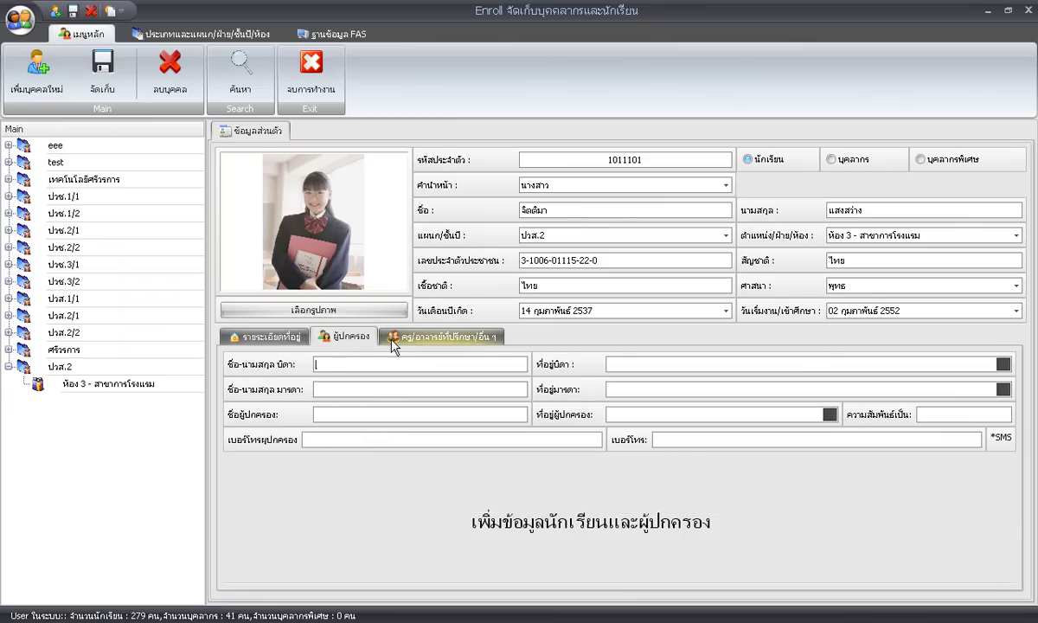
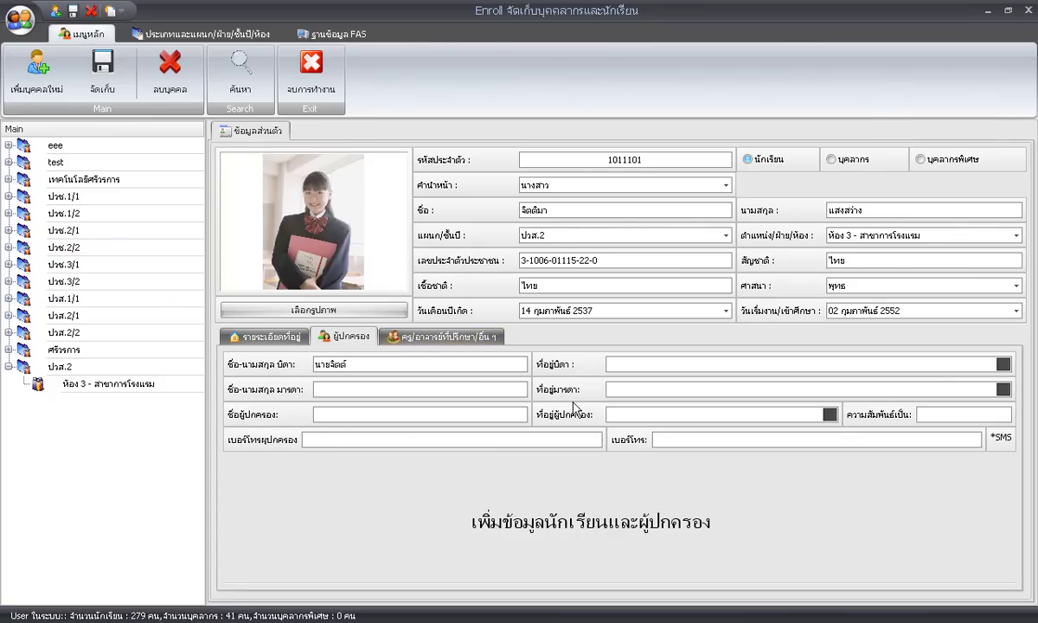
Enter the father's full name, fixing the misspelled surname, and his home address.
{"action": "left_click", "coordinate": [412, 361]}
{"action": "left_click_drag", "start_coordinate": [349, 364], "coordinate": [401, 363]}
{"action": "type", "text": "แสงส"}
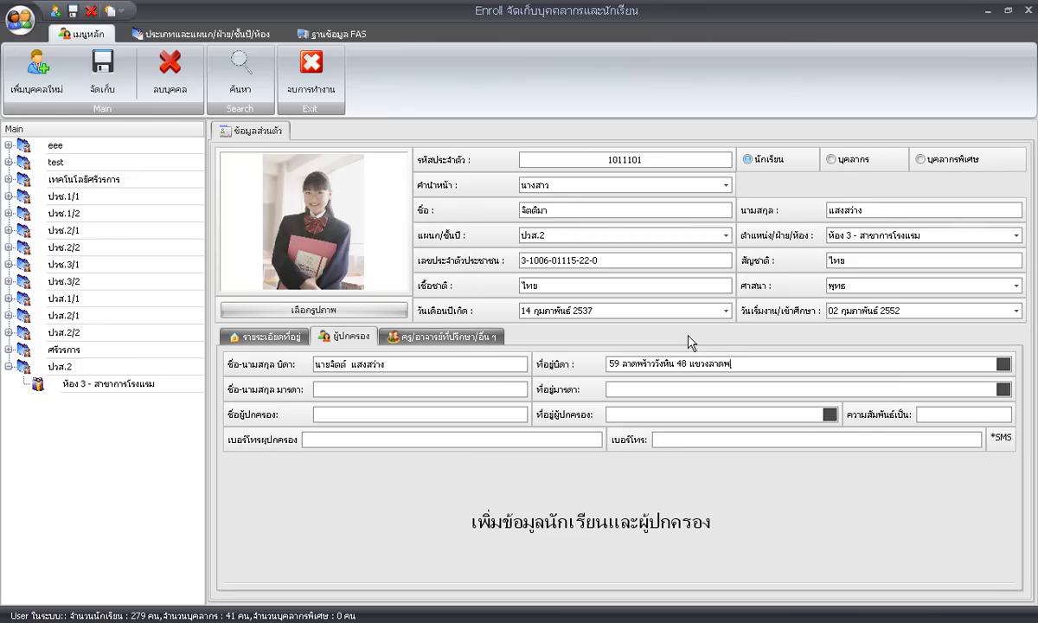
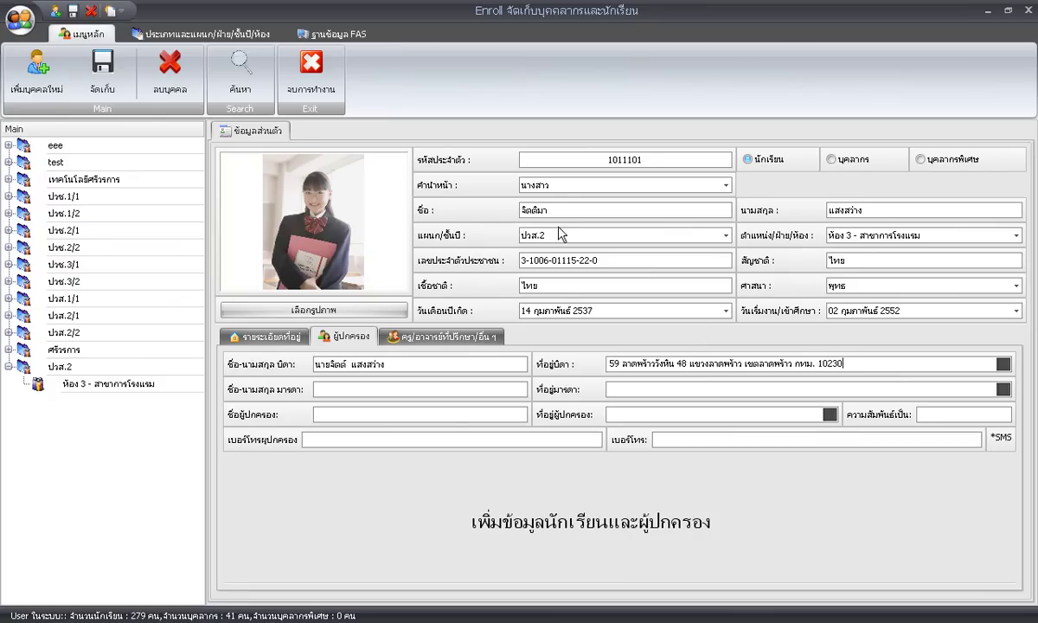
Copy the father's address into the mother's and guardian's address fields.
{"action": "left_click_drag", "start_coordinate": [848, 364], "coordinate": [612, 357]}
{"action": "key", "text": "ctrl+c"}
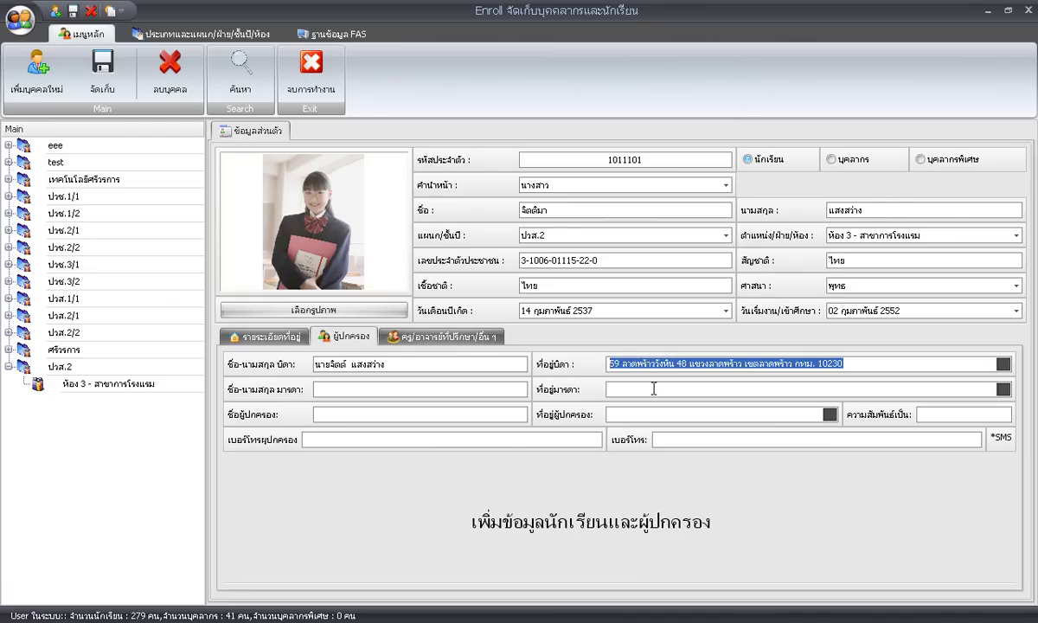
{"action": "left_click", "coordinate": [652, 389]}
{"action": "key", "text": "ctrl+v"}
{"action": "left_click", "coordinate": [655, 414]}
{"action": "type", "text": "10230"}
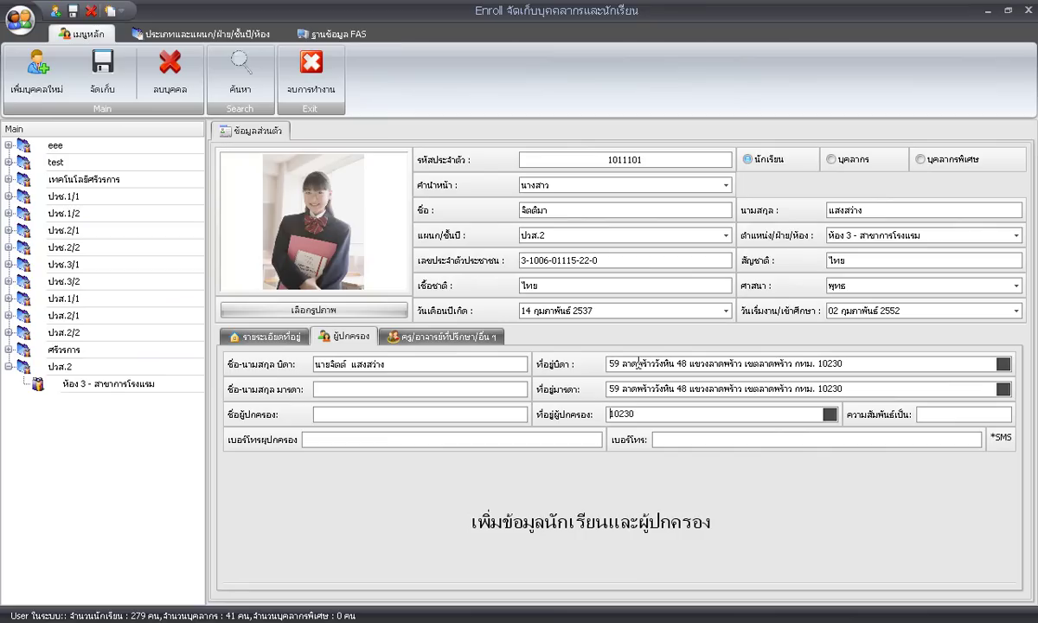
{"action": "key", "text": "ctrl+v"}
{"action": "left_click", "coordinate": [371, 388]}
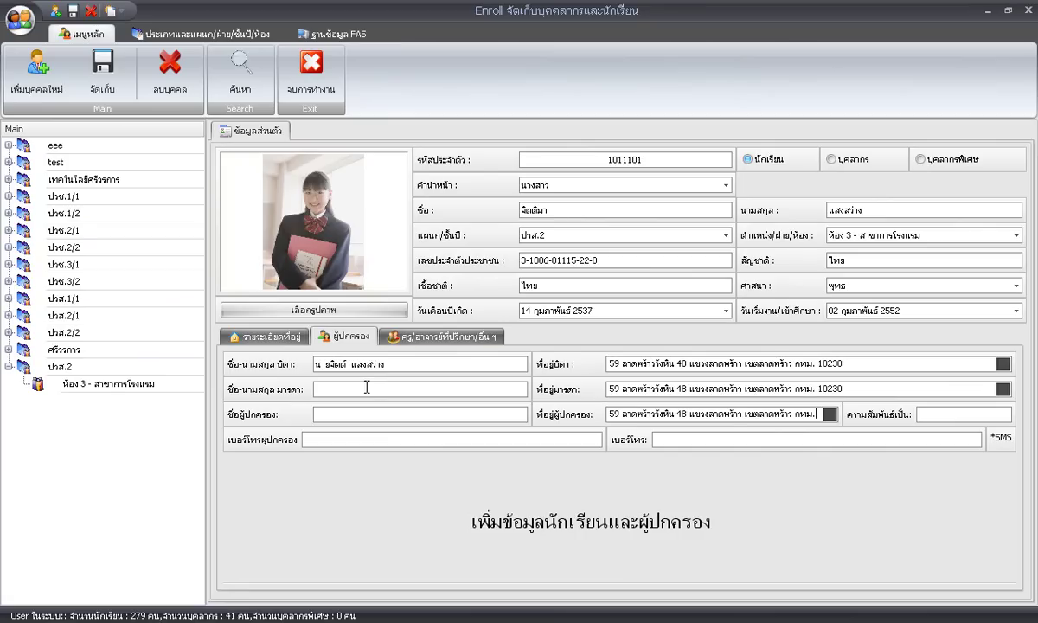
Enter the mother's full name and the guardian's name.
{"action": "type", "text": "ok"}
{"action": "key", "text": "BackSpace"}
{"action": "key", "text": "BackSpace"}
{"action": "type", "text": "นายอ"}
{"action": "type", "text": "ตต์"}
{"action": "type", "text": "ช"}
{"action": "type", "text": "นางวิสา"}
Set the relationship to บิดา-มารดา and enter the guardian's landline and mobile numbers.
{"action": "left_click", "coordinate": [972, 413]}
{"action": "type", "text": "บิดา-มารดา"}
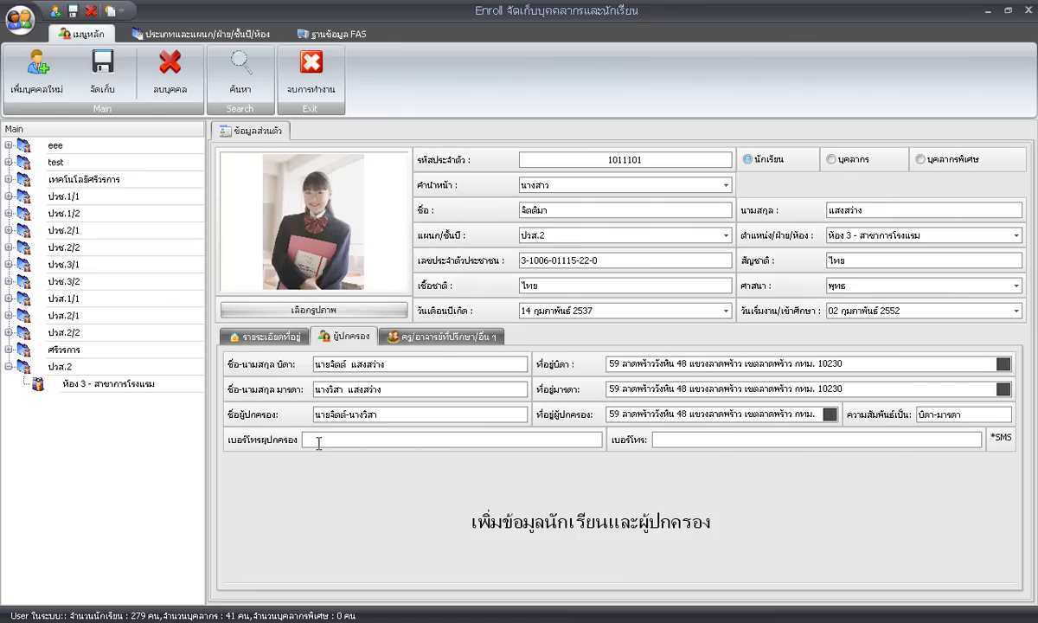
{"action": "type", "text": "02-222-2222"}
{"action": "left_click", "coordinate": [734, 440]}
{"action": "left_click", "coordinate": [674, 440]}
{"action": "key", "text": "BackSpace"}
Save the new student, acknowledge the confirmation, and select their entry under ห้อง 3 - สาขาการโรงแรม.
{"action": "left_click", "coordinate": [107, 84]}
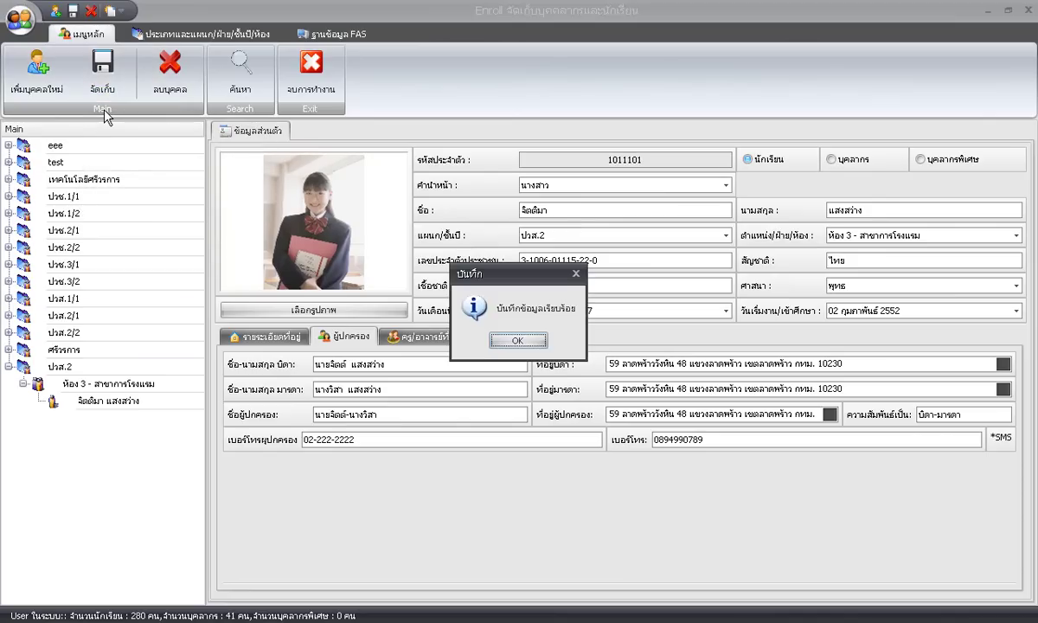
{"action": "left_click", "coordinate": [497, 339]}
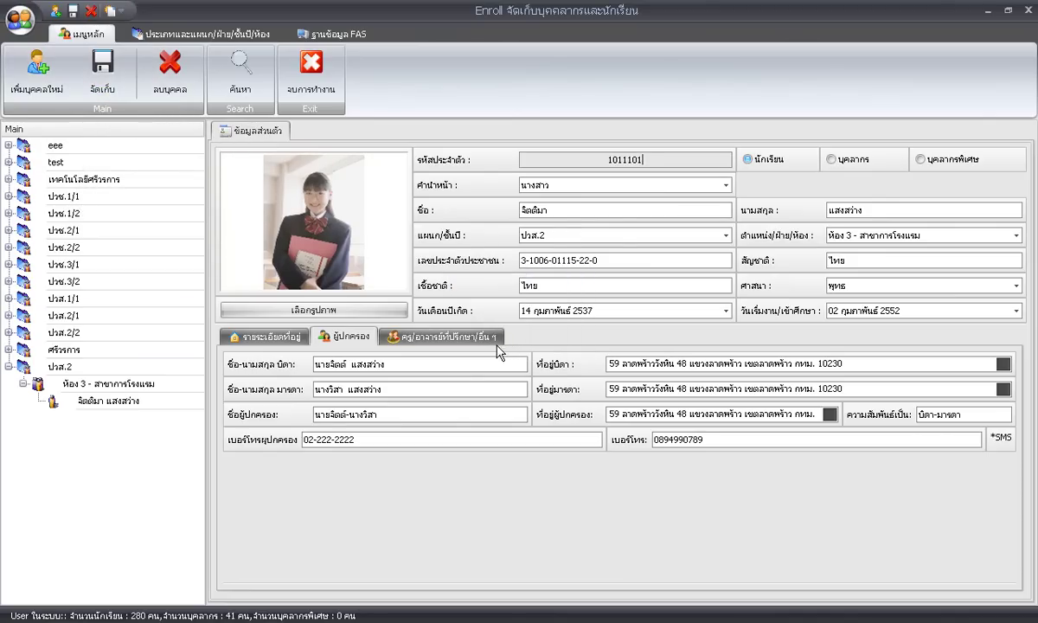
{"action": "left_click", "coordinate": [116, 403]}
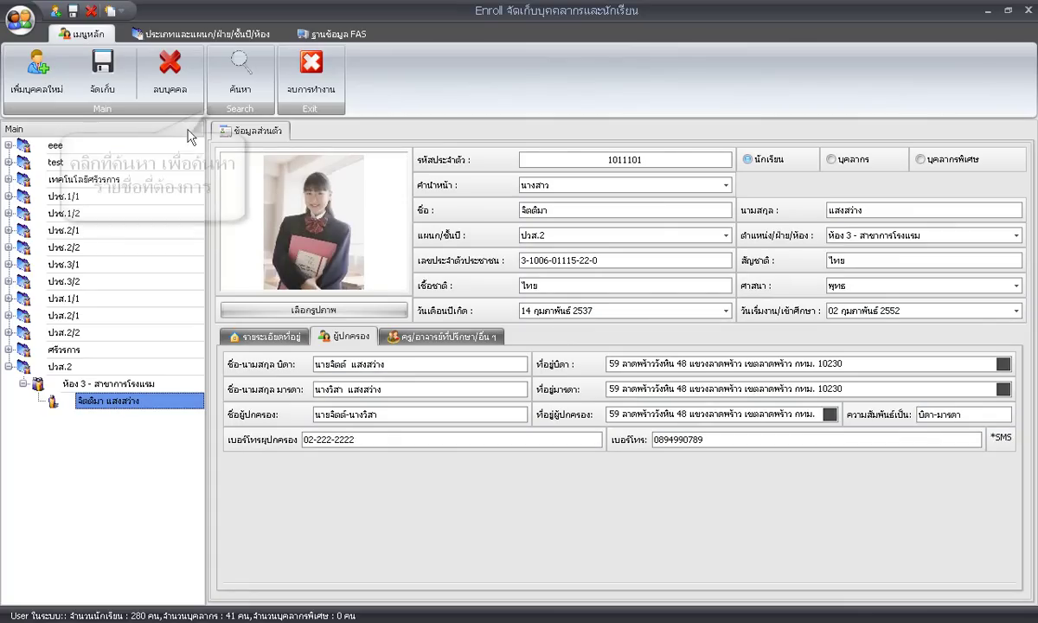
Search student records by the new student's first name in the ชื่อ field to list matching results.
{"action": "left_click", "coordinate": [242, 91]}
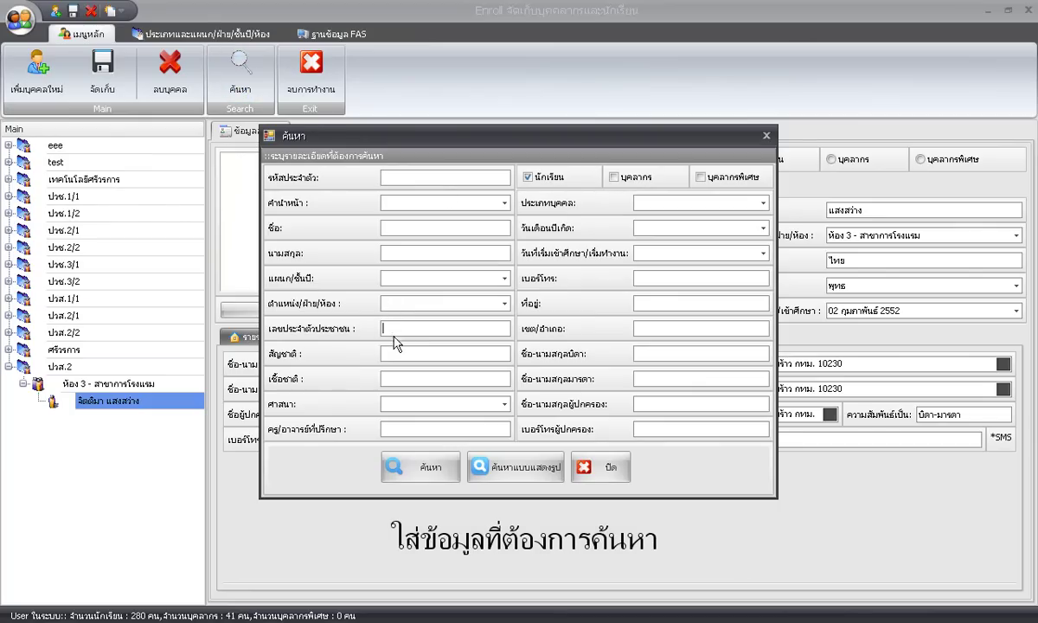
{"action": "left_click", "coordinate": [402, 230]}
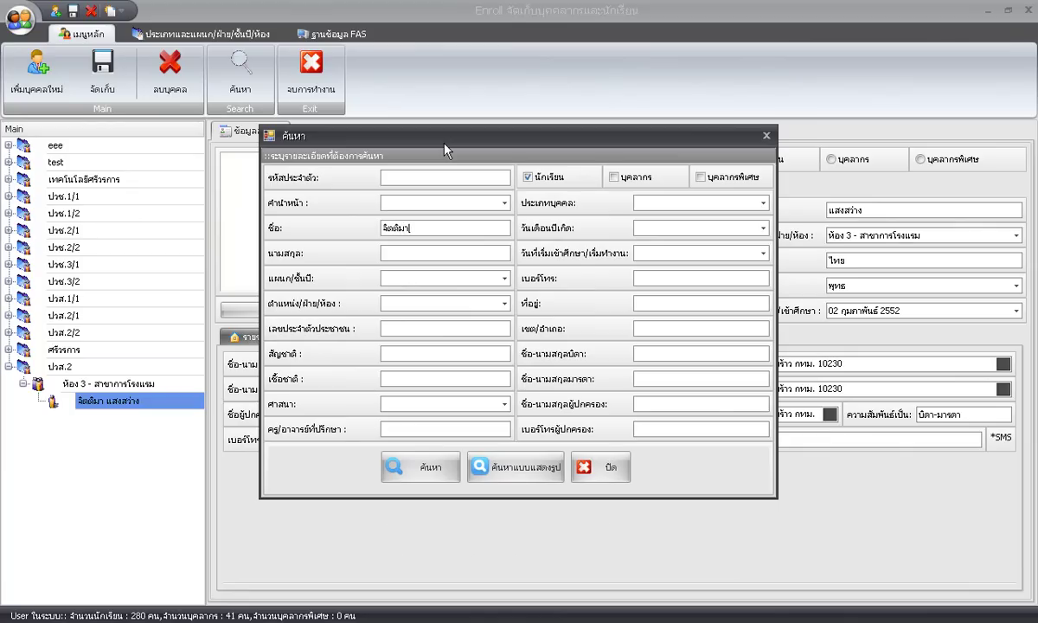
{"action": "left_click", "coordinate": [489, 462]}
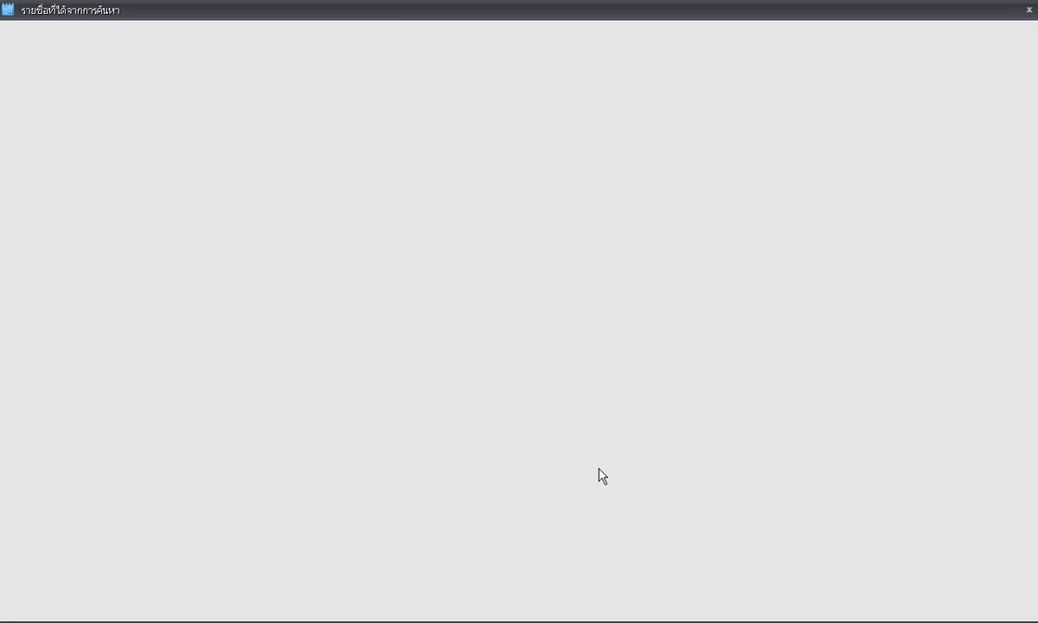